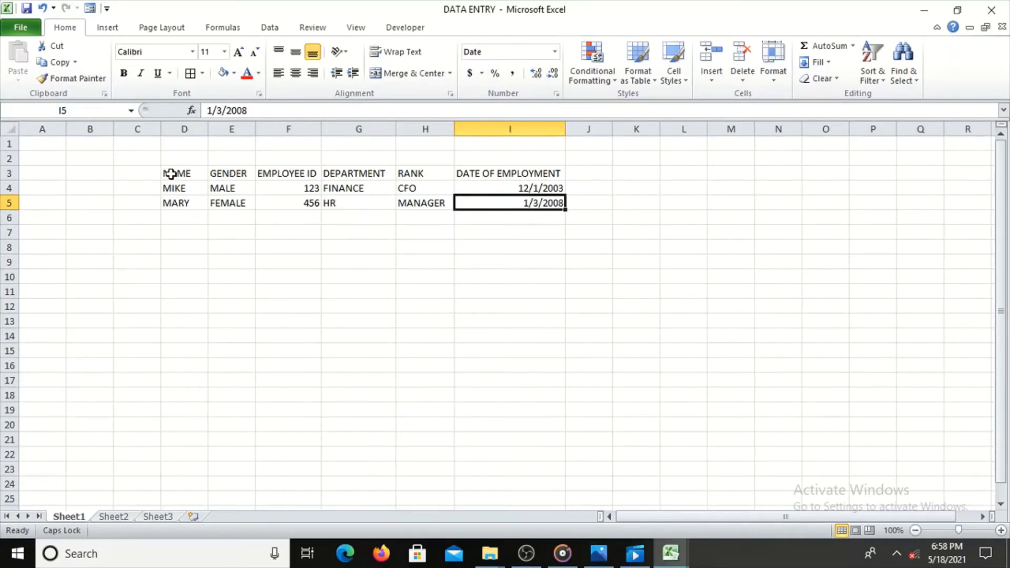
Format the range D3:I5 as a table with headers, using the green Light style with a solid header row
{"action": "left_click", "coordinate": [171, 174]}
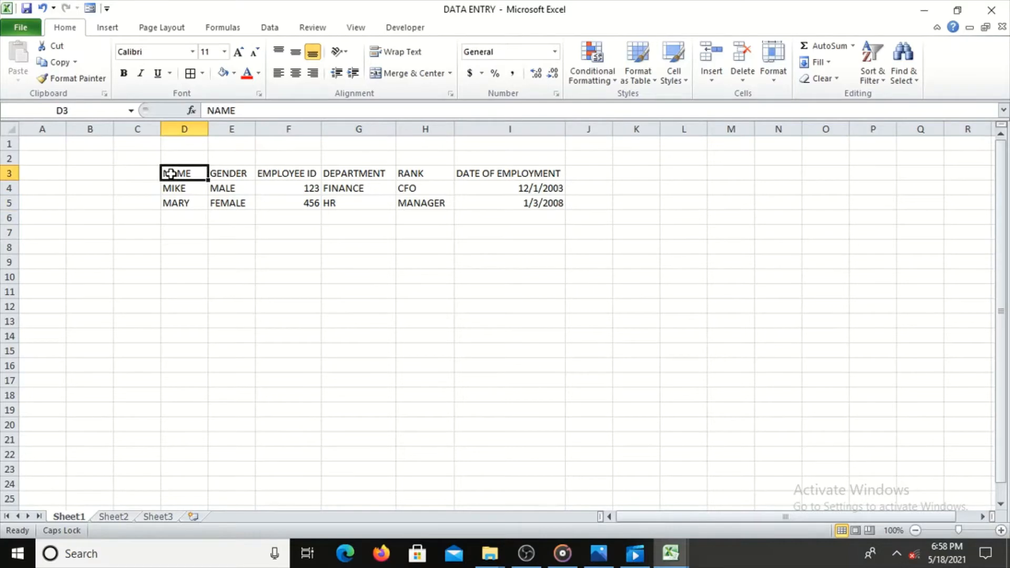
{"action": "left_click", "coordinate": [528, 203], "text": "shift"}
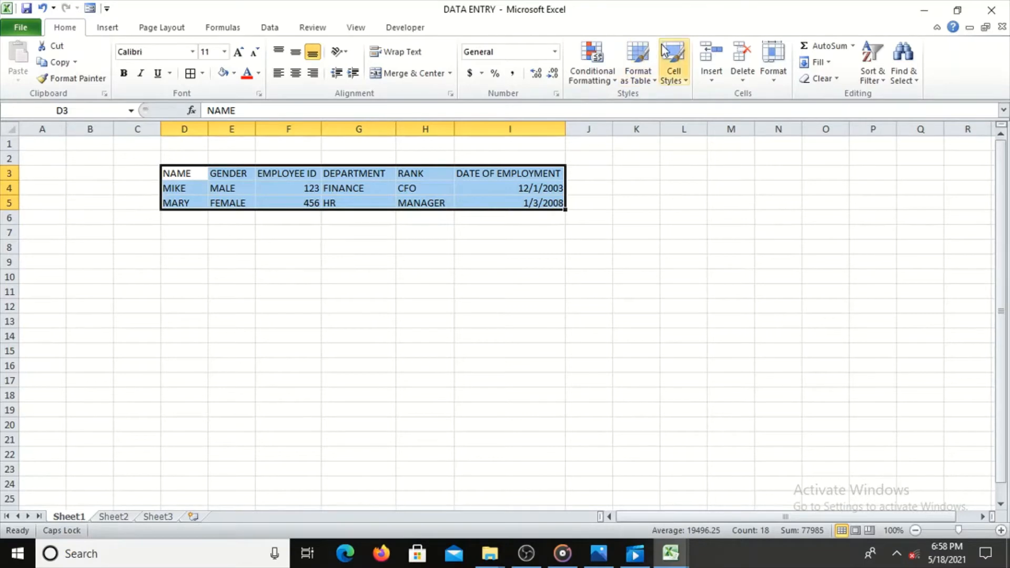
{"action": "left_click", "coordinate": [640, 76]}
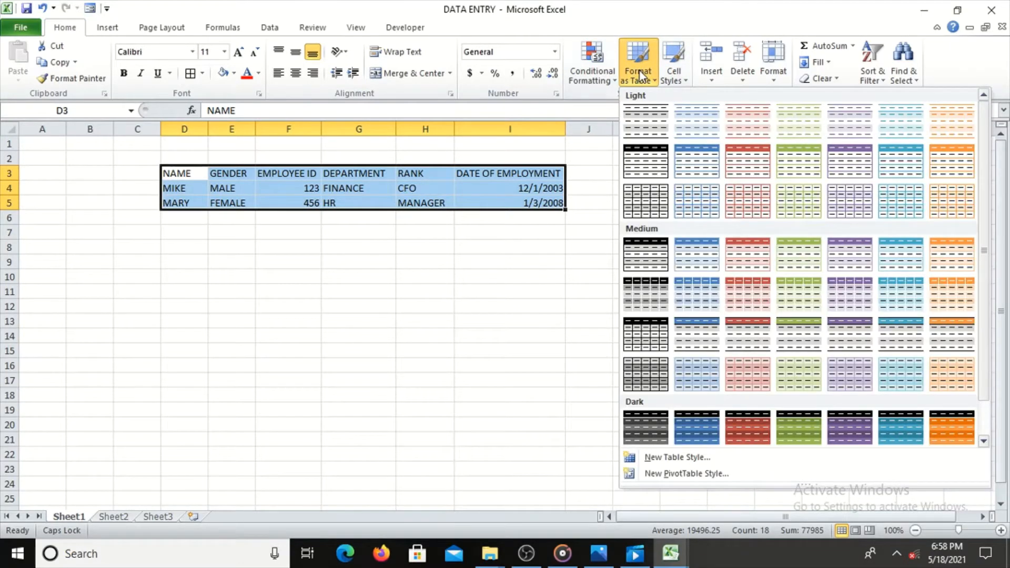
{"action": "left_click", "coordinate": [806, 156]}
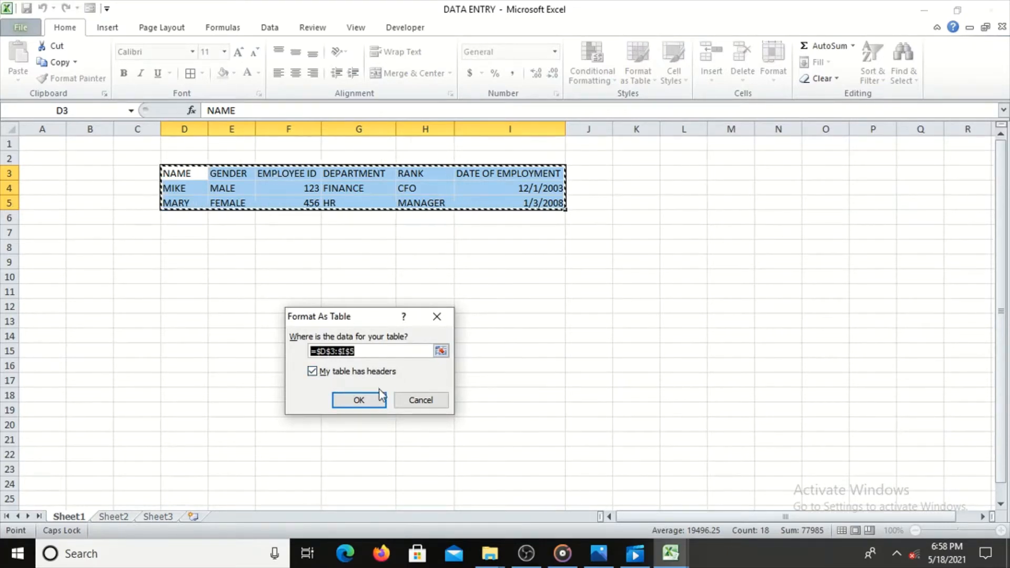
{"action": "left_click", "coordinate": [363, 399]}
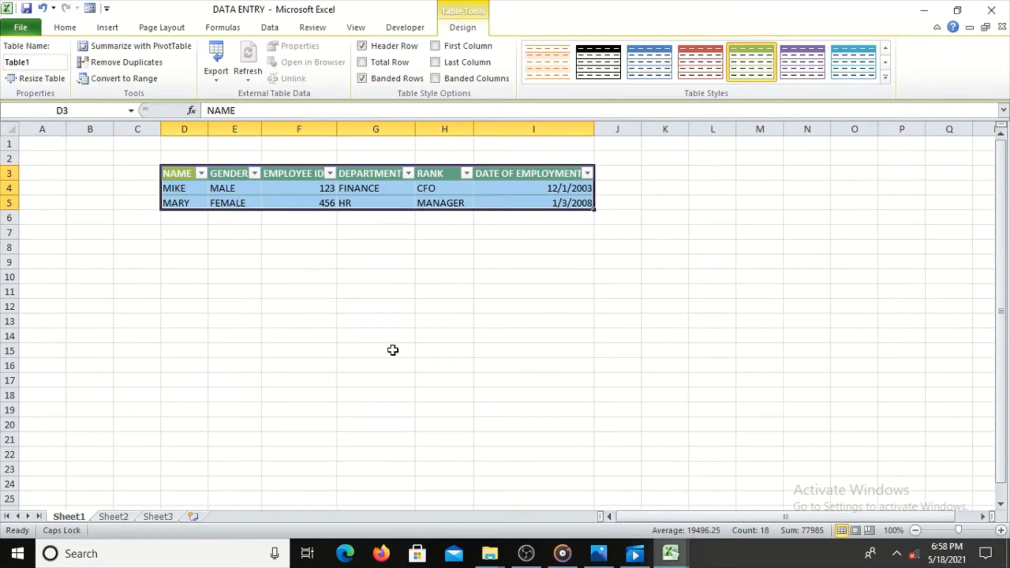
{"action": "left_click", "coordinate": [545, 310]}
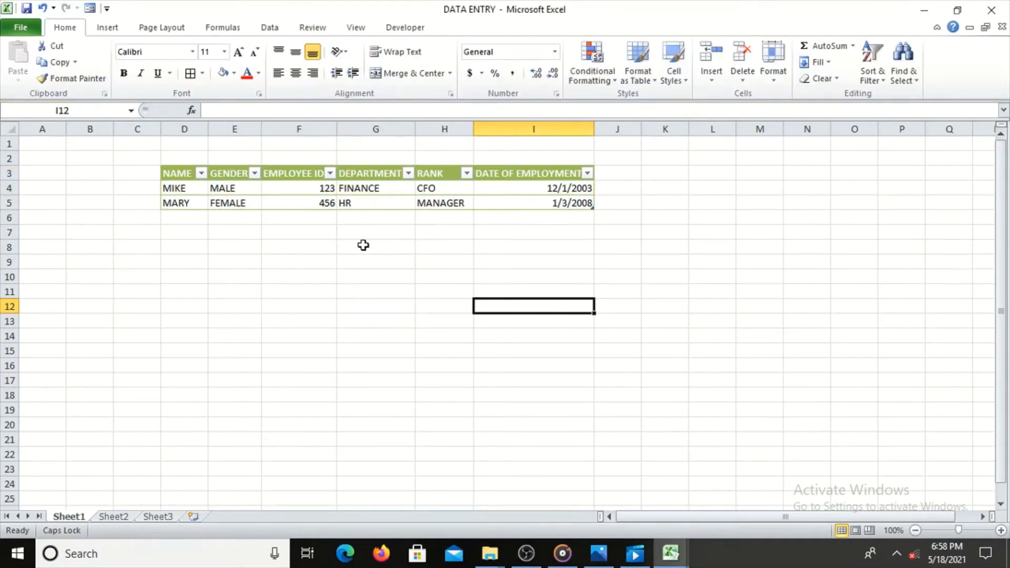
Look through the filter options of the NAME and GENDER columns without applying a filter
{"action": "left_click", "coordinate": [202, 173]}
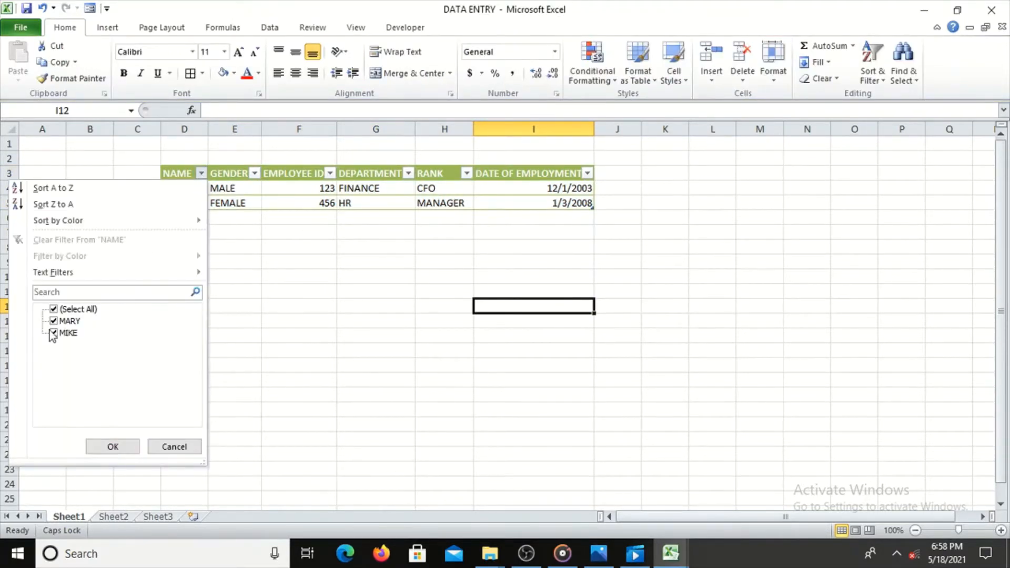
{"action": "left_click", "coordinate": [291, 249]}
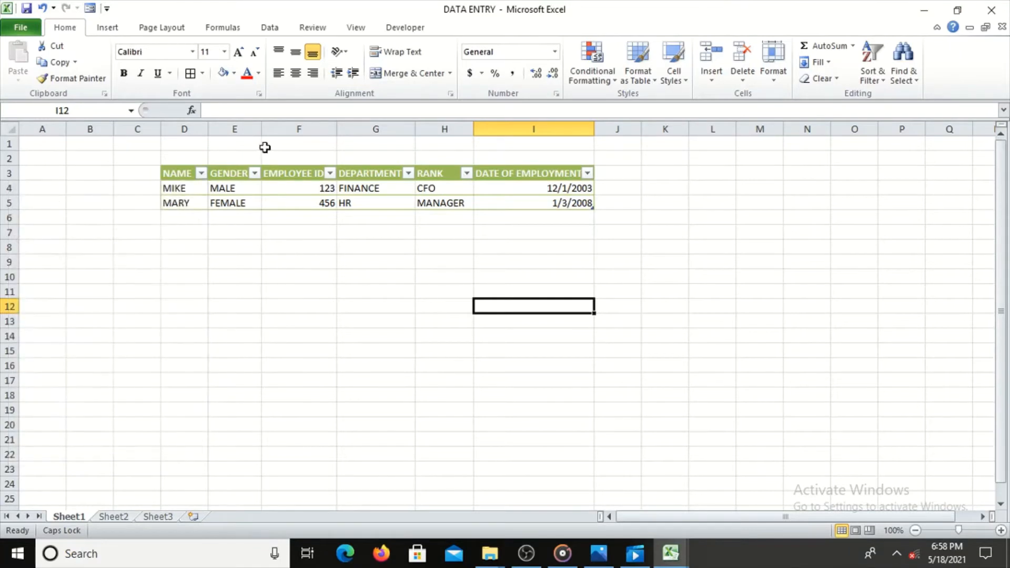
{"action": "left_click", "coordinate": [255, 173]}
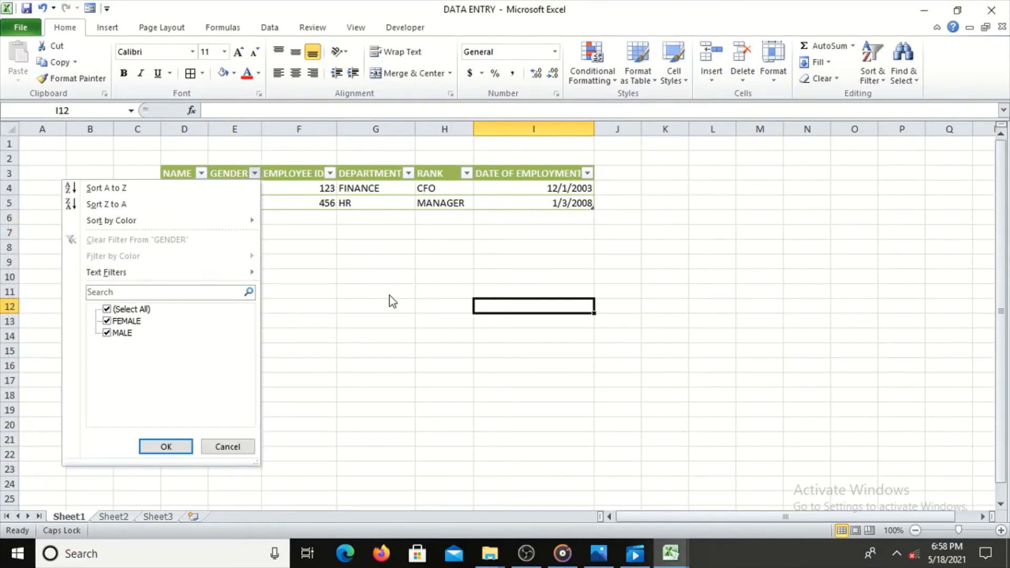
{"action": "left_click", "coordinate": [331, 175]}
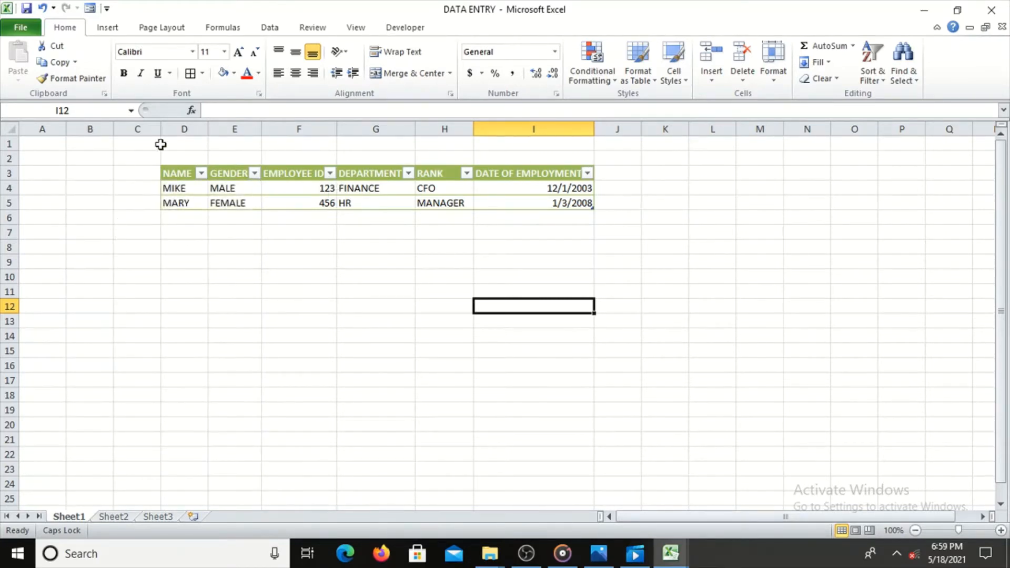
Locate the Form command under Commands Not in the Ribbon in the Quick Access Toolbar customization, leaving the settings unchanged
{"action": "left_click", "coordinate": [300, 203]}
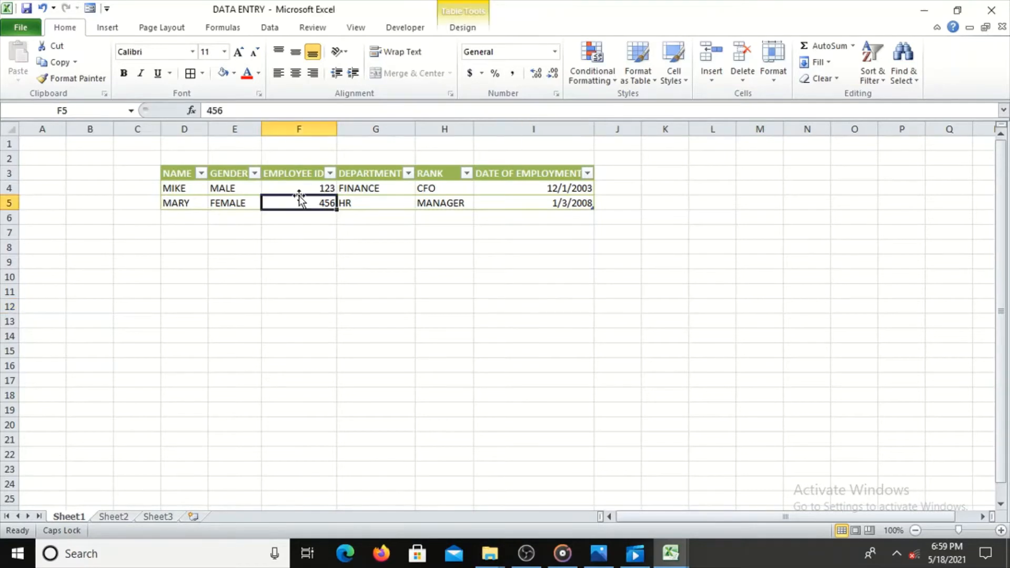
{"action": "left_click", "coordinate": [108, 8]}
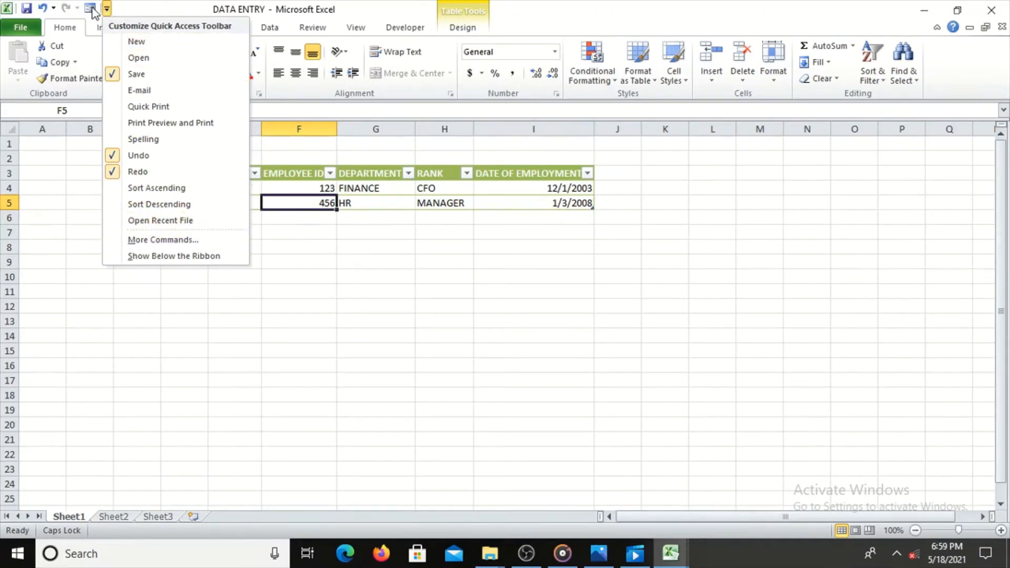
{"action": "left_click", "coordinate": [133, 8]}
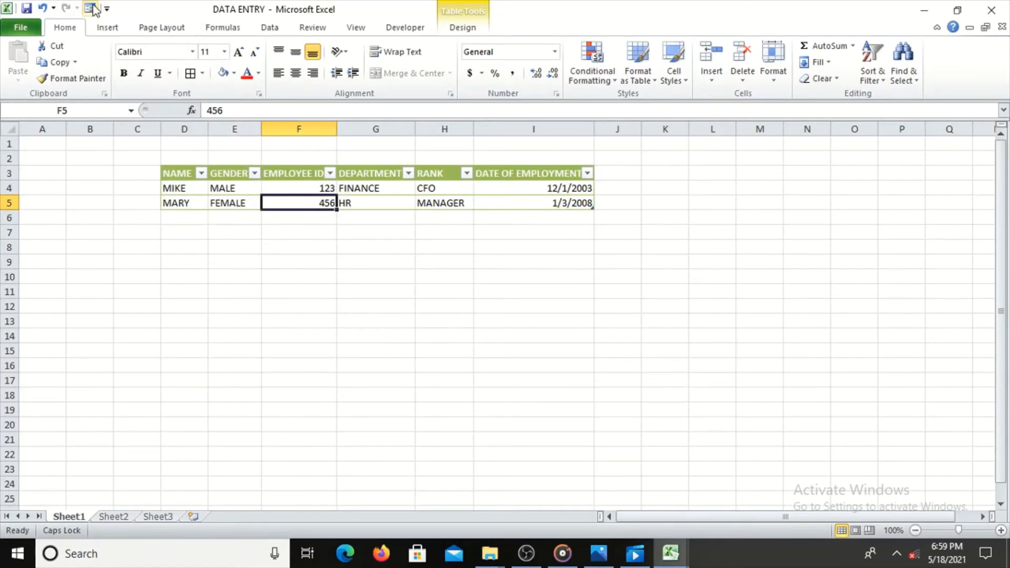
{"action": "left_click", "coordinate": [107, 9]}
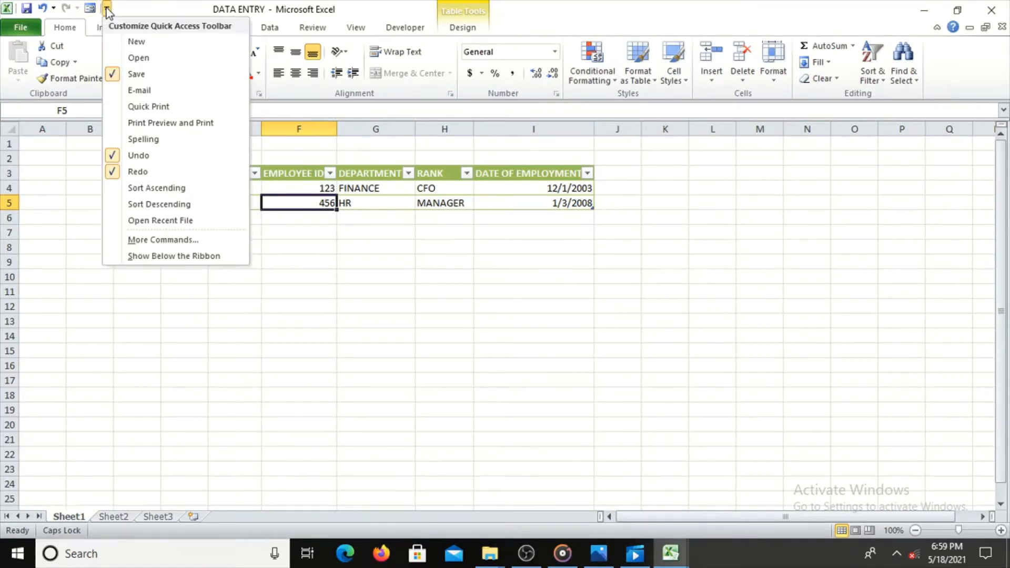
{"action": "left_click", "coordinate": [145, 234]}
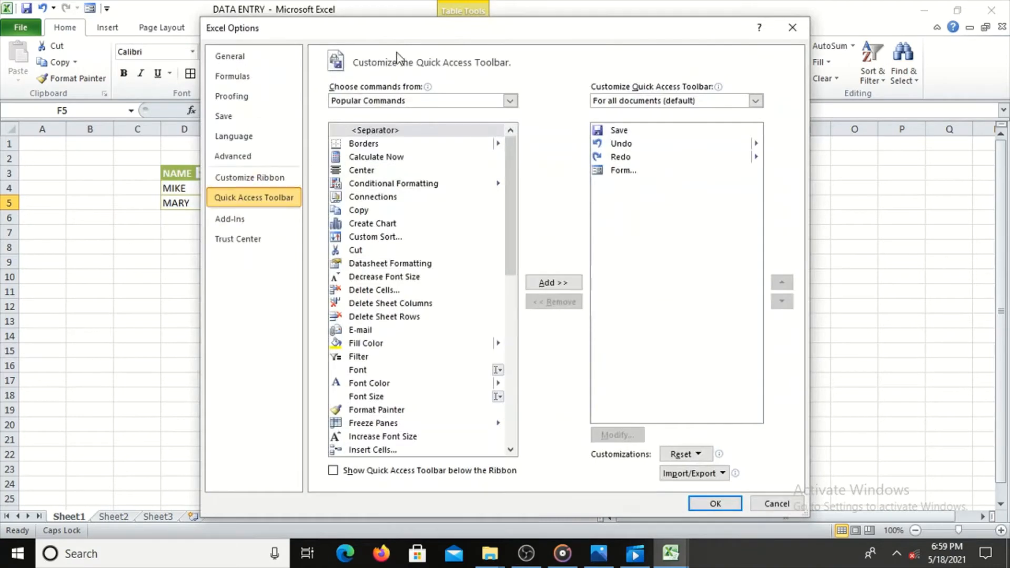
{"action": "left_click", "coordinate": [512, 101]}
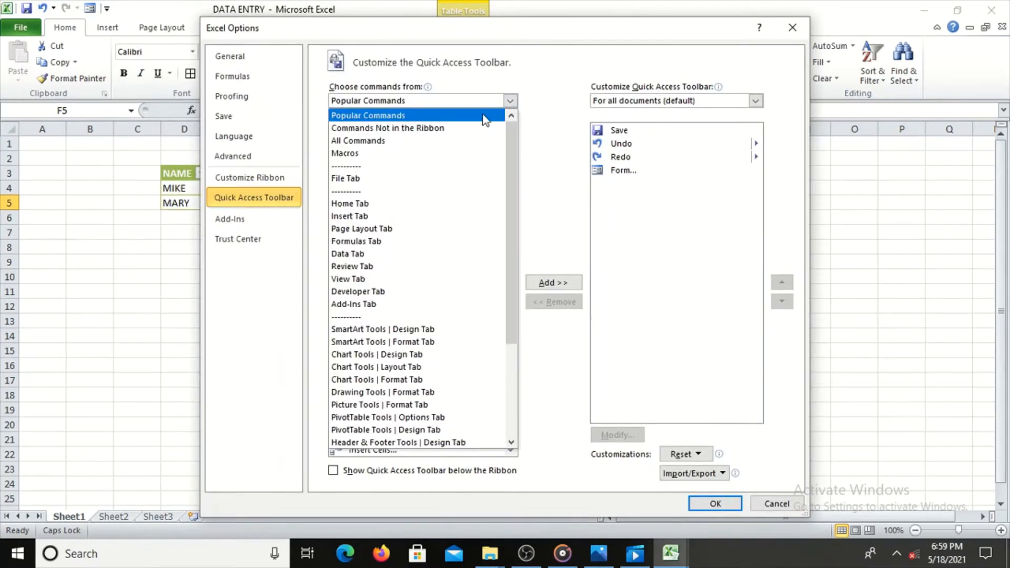
{"action": "left_click", "coordinate": [425, 129]}
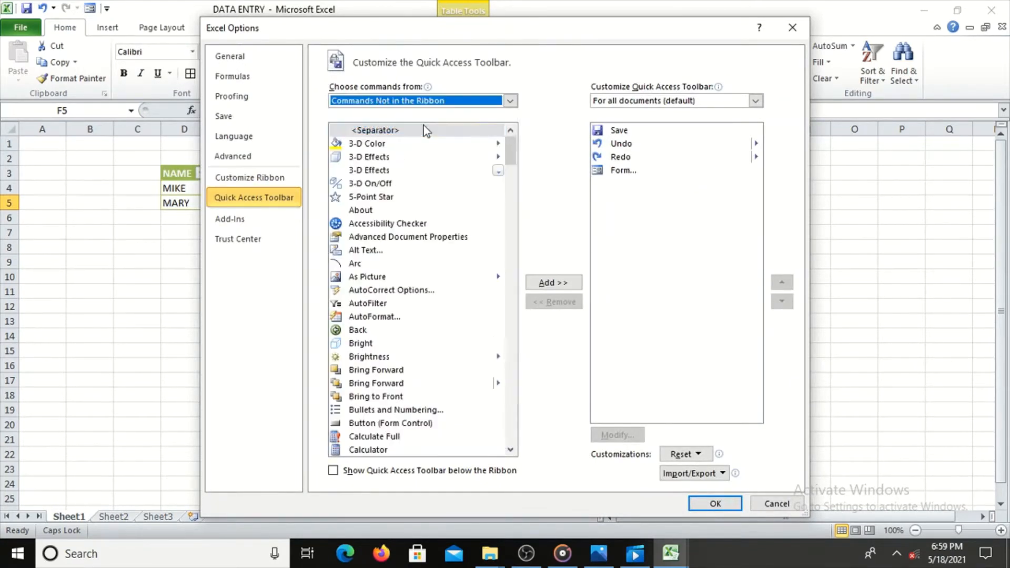
{"action": "left_click_drag", "start_coordinate": [509, 144], "coordinate": [513, 236]}
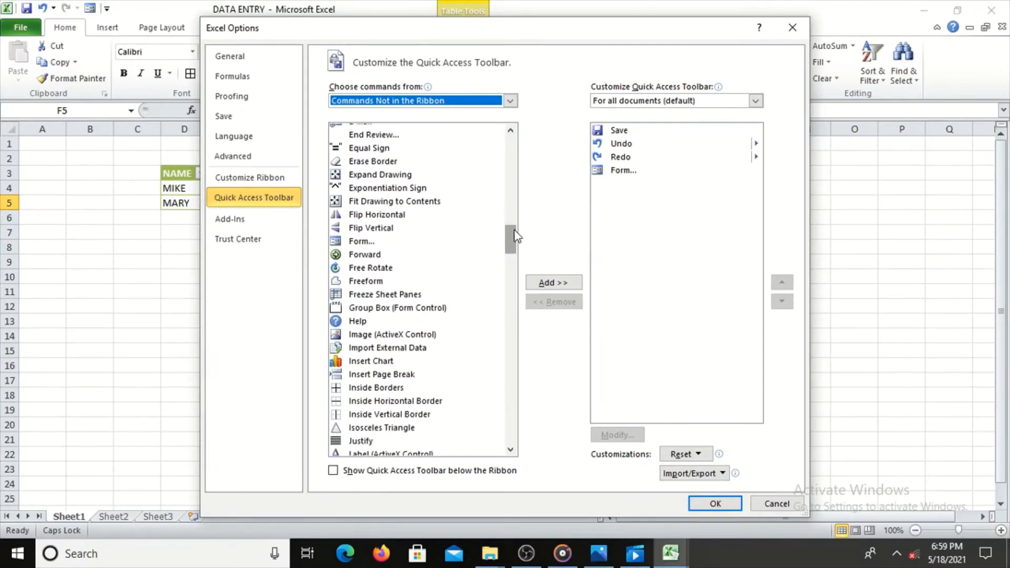
{"action": "left_click", "coordinate": [360, 241]}
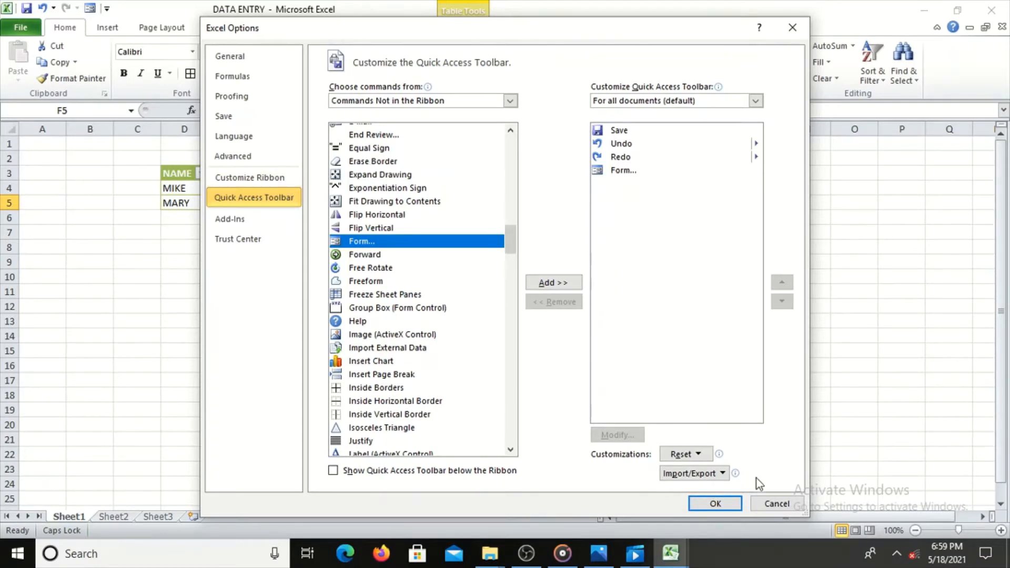
{"action": "left_click", "coordinate": [768, 500]}
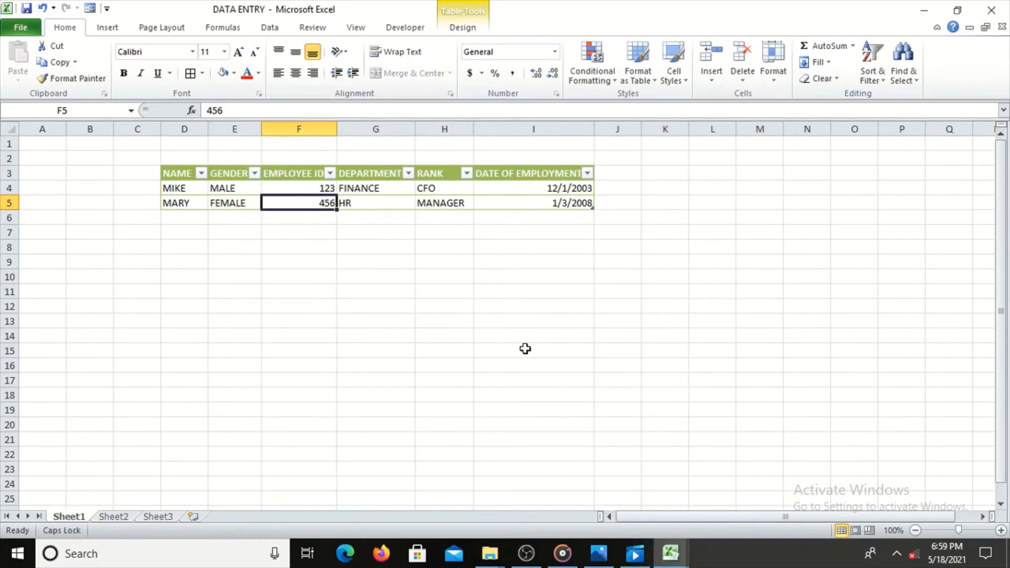
Preview the table's data form, and try opening it with the empty cell I9 outside the table selected
{"action": "left_click", "coordinate": [90, 9]}
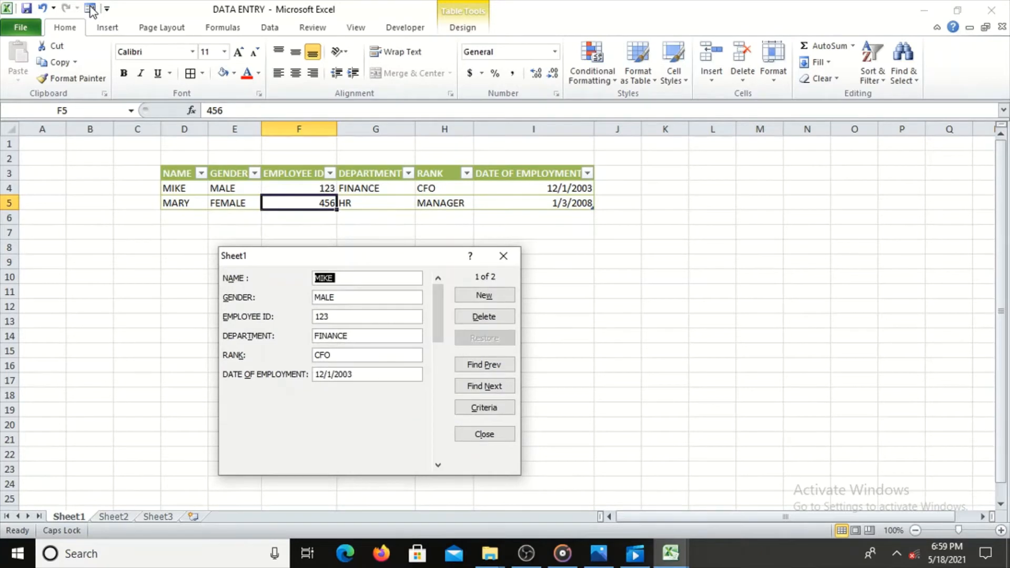
{"action": "left_click", "coordinate": [509, 260]}
{"action": "left_click", "coordinate": [534, 265]}
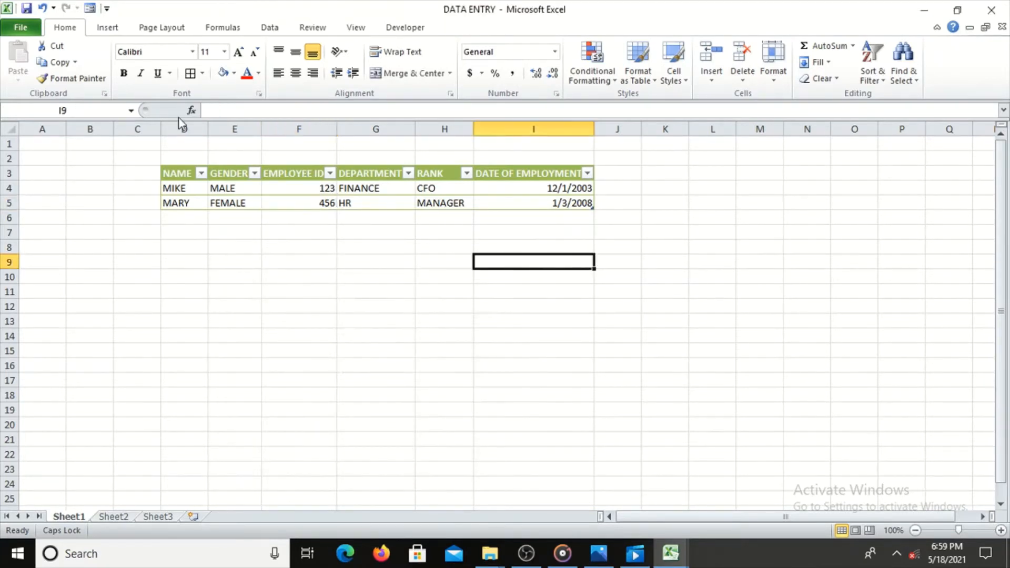
{"action": "left_click", "coordinate": [90, 9]}
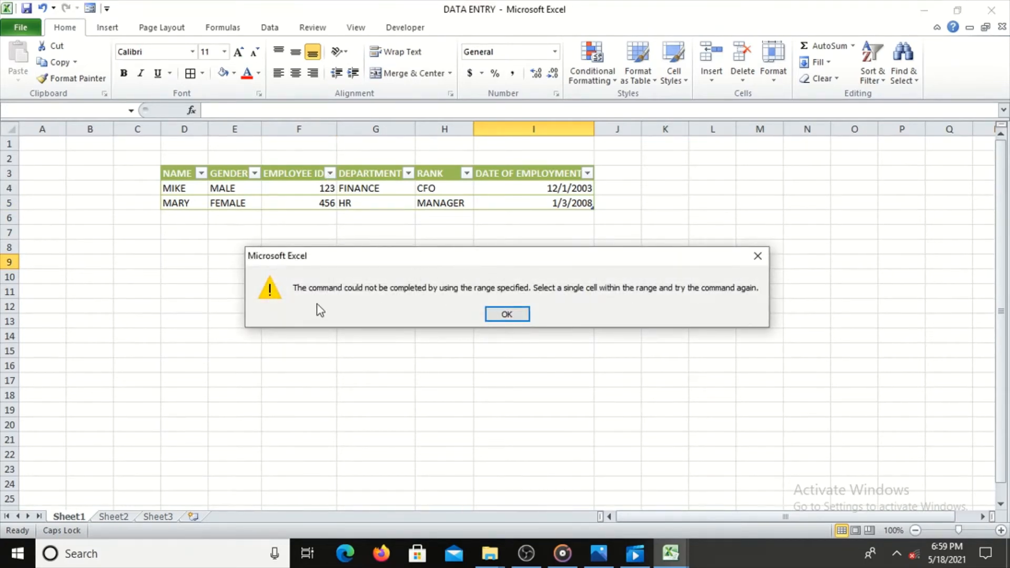
{"action": "left_click", "coordinate": [507, 314]}
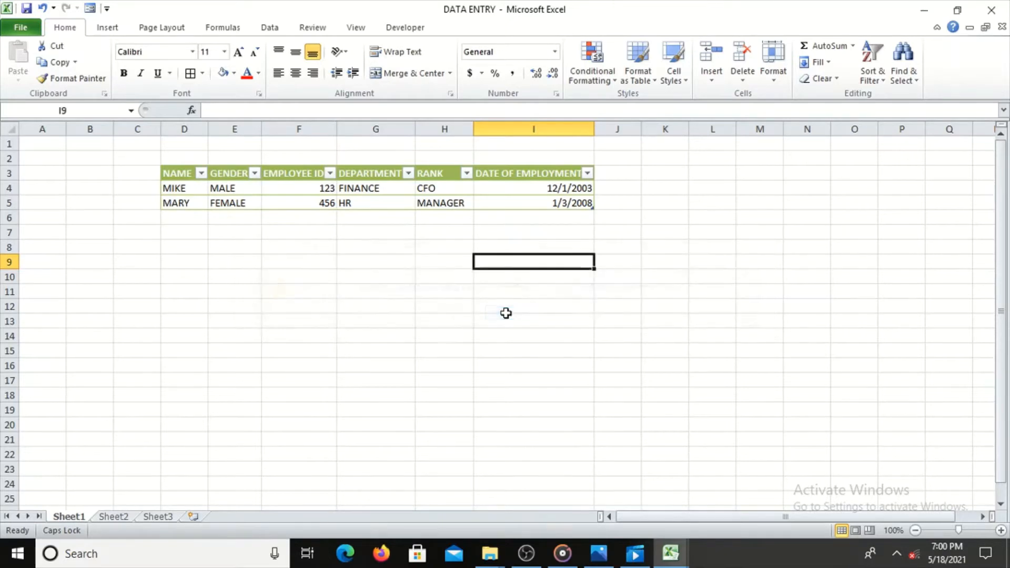
Start a new record in the employee table's data form and enter the employee's name
{"action": "left_click", "coordinate": [318, 199]}
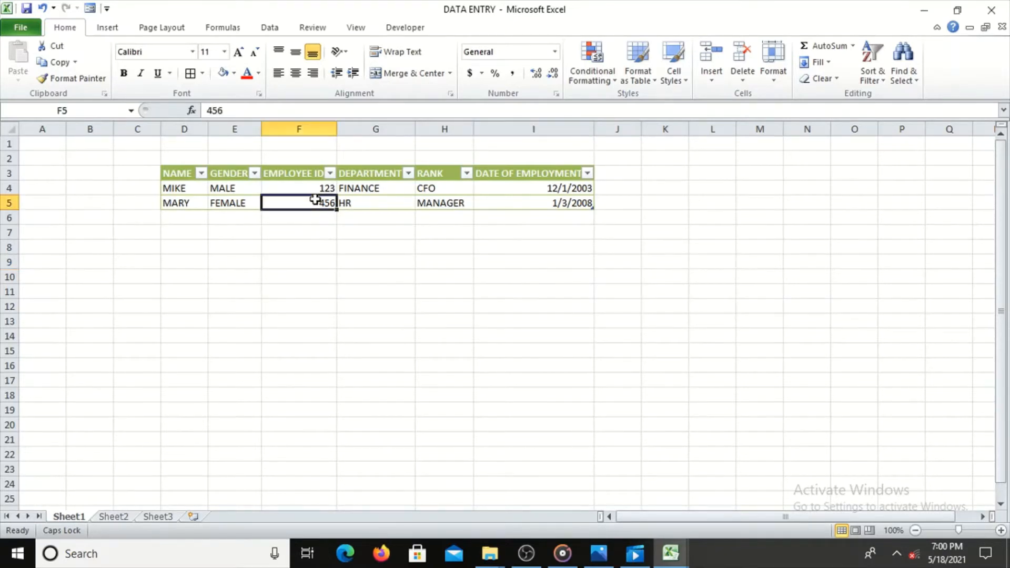
{"action": "left_click", "coordinate": [90, 8]}
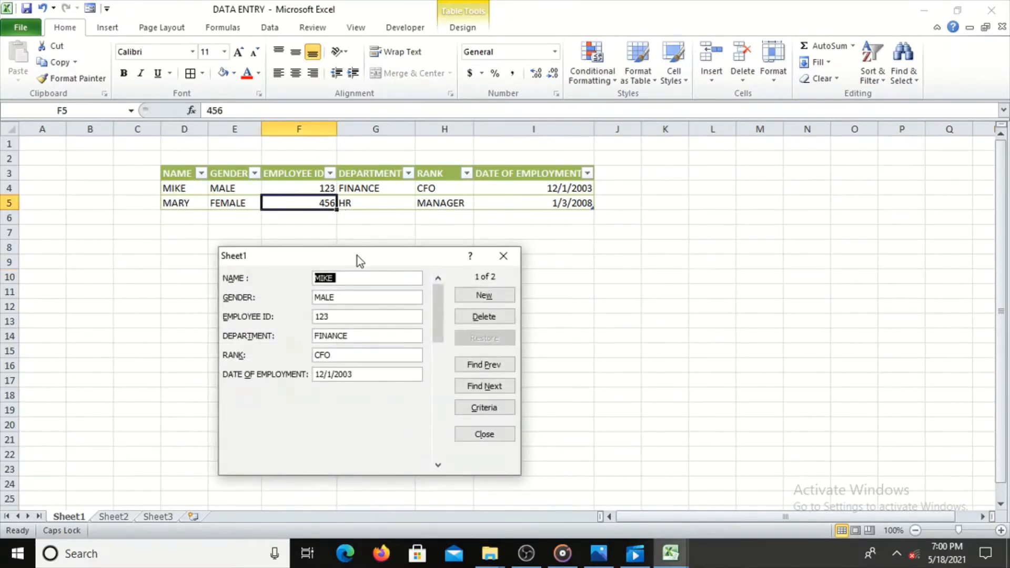
{"action": "left_click", "coordinate": [484, 296]}
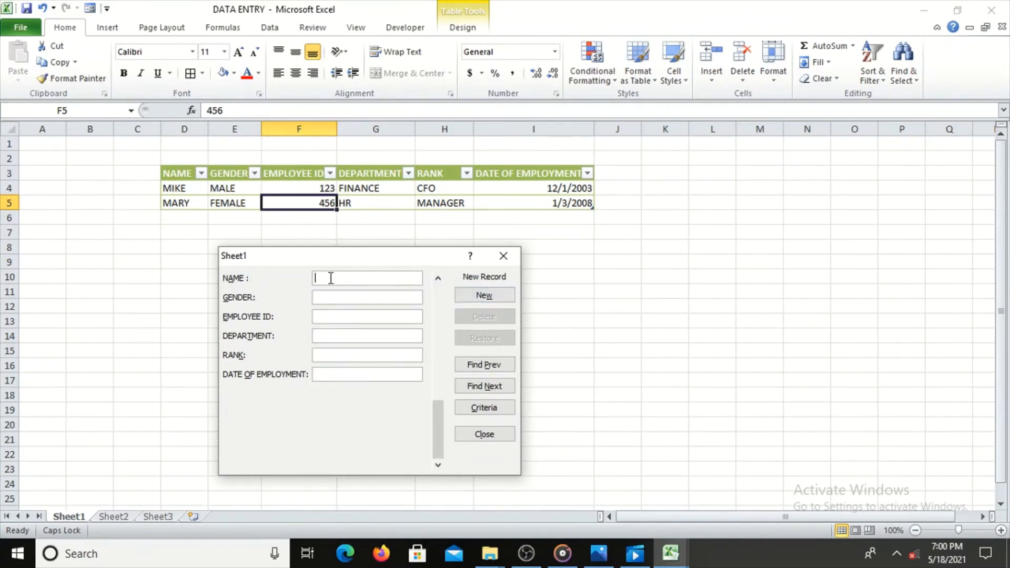
{"action": "type", "text": "ANO"}
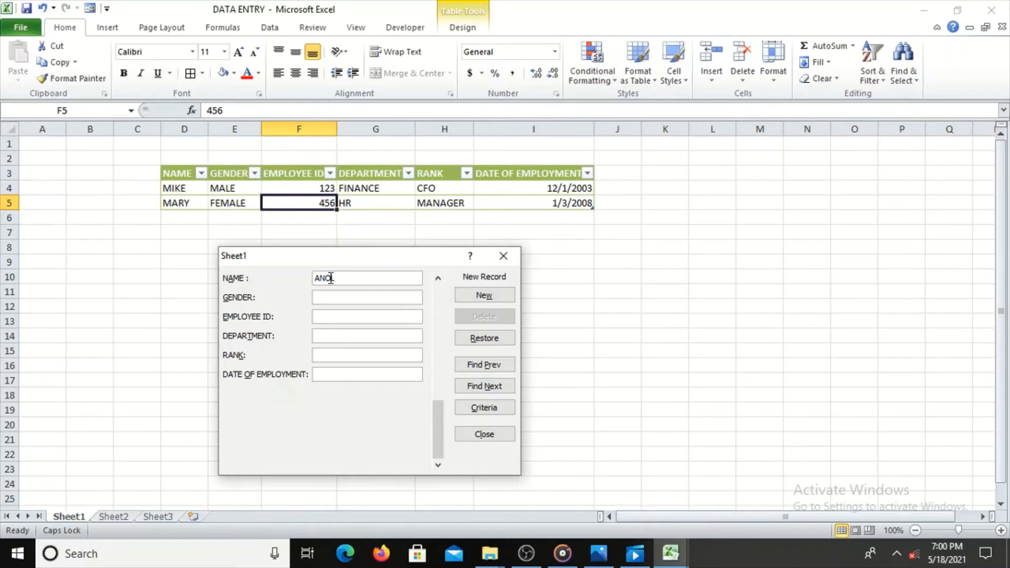
{"action": "type", "text": "LLY JO"}
{"action": "key", "text": "BackSpace"}
{"action": "key", "text": "BackSpace"}
Complete the record with gender MALE, the employee ID, department COMM, rank HOD and employment date 12/5/2020, and add it to the table
{"action": "type", "text": "M"}
{"action": "key", "text": "BackSpace"}
{"action": "type", "text": "MALE"}
{"action": "key", "text": "Tab"}
{"action": "type", "text": "678"}
{"action": "type", "text": "COMM"}
{"action": "type", "text": "HOD"}
{"action": "key", "text": "Tab"}
{"action": "type", "text": "12/5/202"}
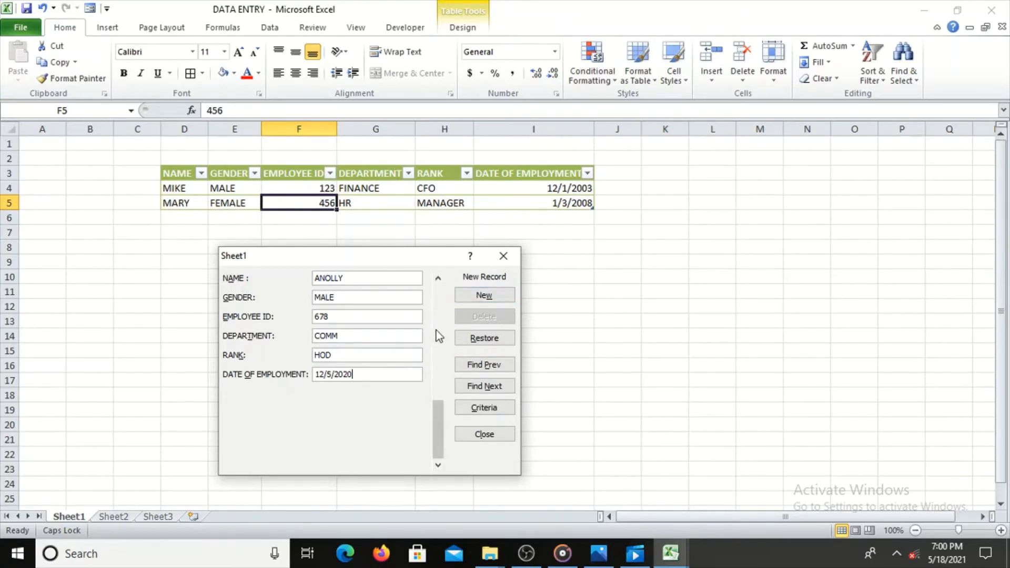
{"action": "key", "text": "Return"}
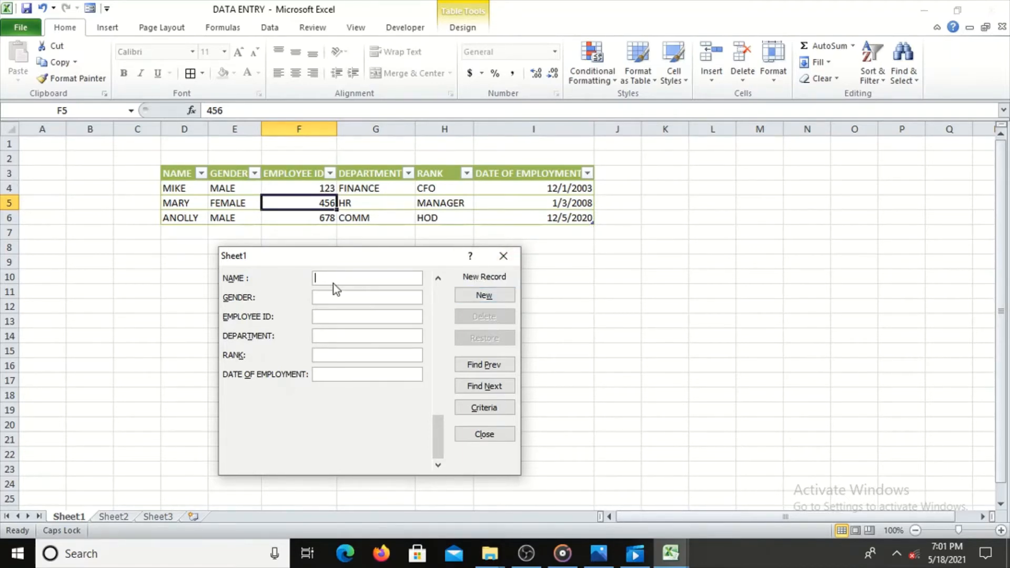
Fill in the second new record's employee name, gender female and employee ID in the data form
{"action": "type", "text": "F"}
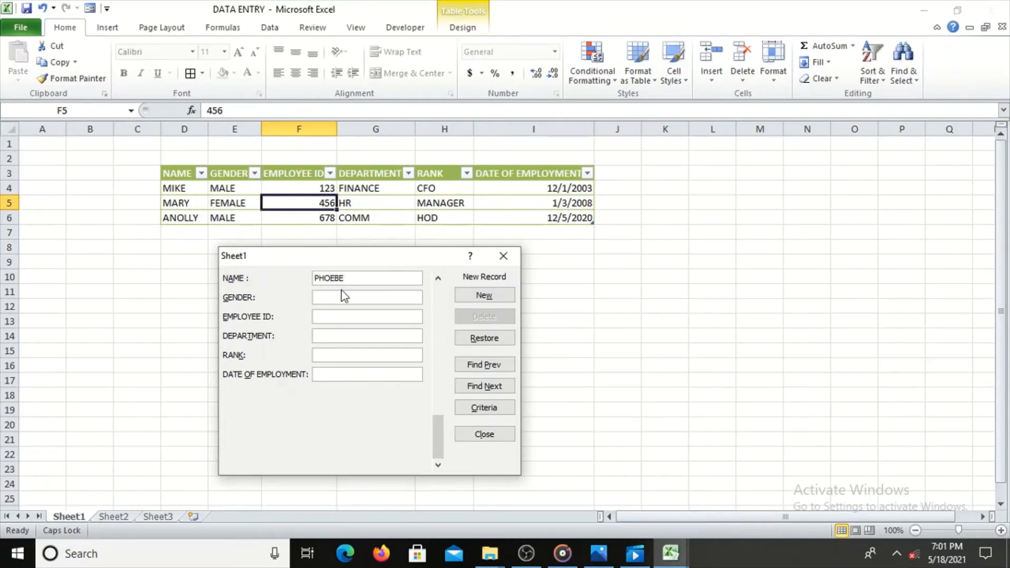
{"action": "key", "text": "Caps_Lock"}
{"action": "left_click", "coordinate": [338, 298]}
{"action": "type", "text": "female"}
{"action": "left_click", "coordinate": [331, 315]}
{"action": "left_click", "coordinate": [330, 316]}
{"action": "type", "text": "890"}
Set the record's department to HR, rank to ASST MNGR and employment date to 3/6/2012, and add it to the table
{"action": "key", "text": "Tab"}
{"action": "type", "text": "HR"}
{"action": "type", "text": "ASS"}
{"action": "type", "text": "T"}
{"action": "type", "text": " M"}
{"action": "type", "text": "NG"}
{"action": "type", "text": "R"}
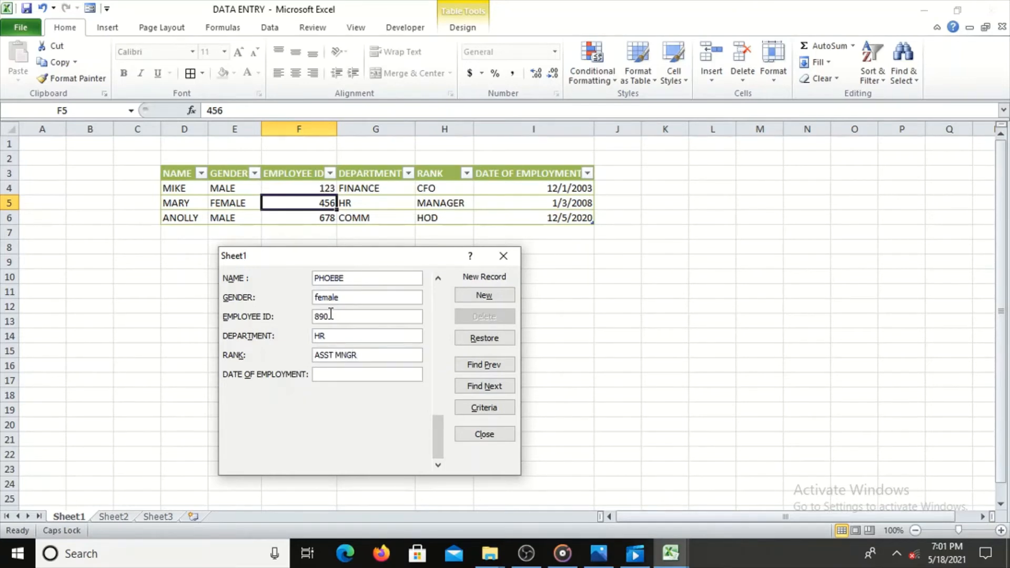
{"action": "key", "text": "Tab"}
{"action": "type", "text": "3/6/2012"}
{"action": "key", "text": "Return"}
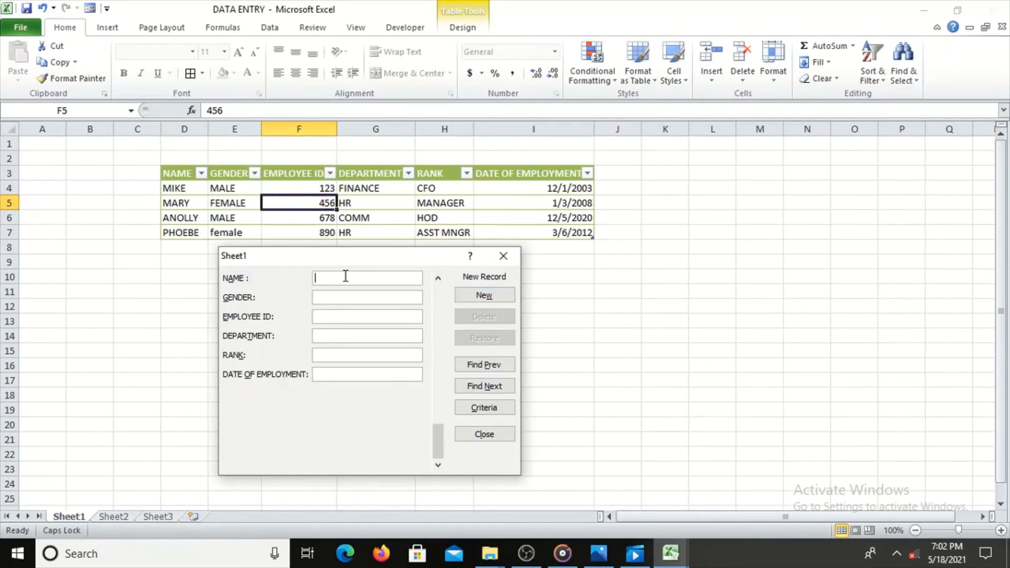
{"action": "type", "text": "JERR"}
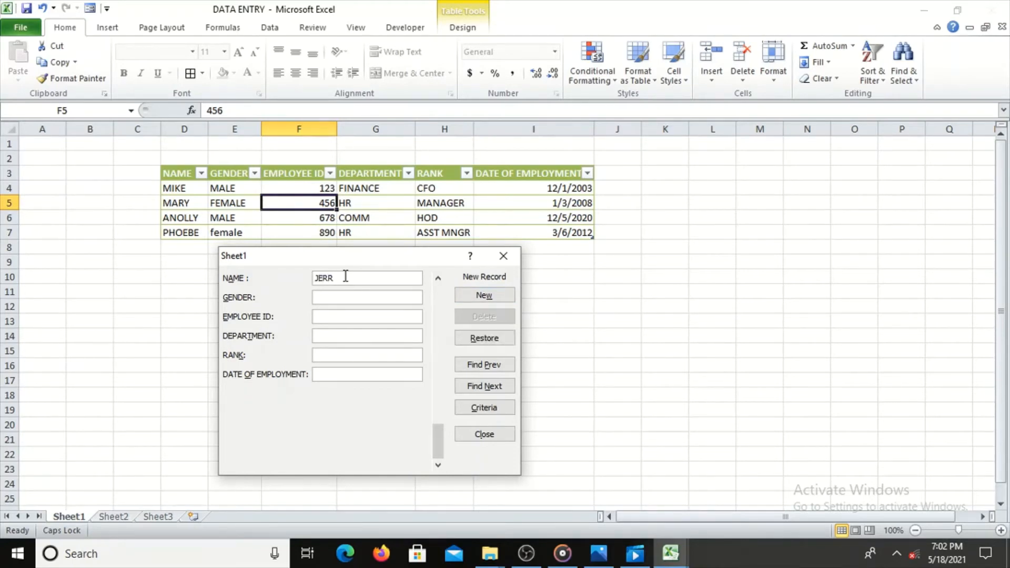
{"action": "type", "text": "Y"}
{"action": "left_click", "coordinate": [339, 296]}
{"action": "left_click", "coordinate": [340, 315]}
{"action": "left_click", "coordinate": [341, 335]}
{"action": "left_click_drag", "start_coordinate": [342, 277], "coordinate": [316, 277]}
{"action": "key", "text": "BackSpace"}
Fill in the new record's employee name, gender NICE and employee ID in the data form
{"action": "type", "text": "FRED"}
{"action": "key", "text": "Tab"}
{"action": "type", "text": "NICE"}
{"action": "key", "text": "Caps_Lock"}
{"action": "key", "text": "Caps_Lock"}
{"action": "key", "text": "Tab"}
{"action": "type", "text": "7737"}
Set the new record's department to DIGITAL and rank to DIGITAL CREATOR
{"action": "key", "text": "Caps_Lock"}
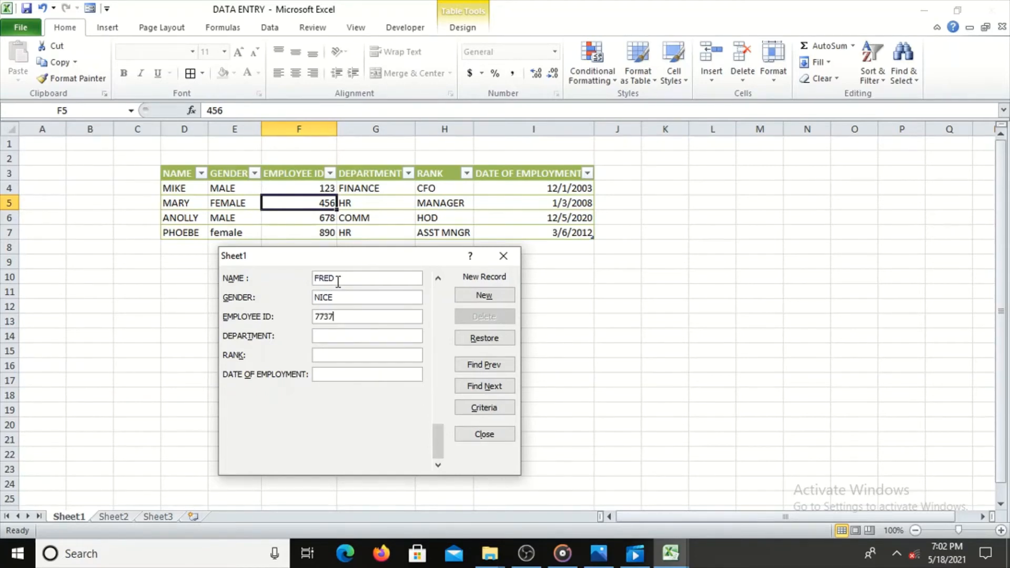
{"action": "key", "text": "Tab"}
{"action": "key", "text": "Caps_Lock"}
{"action": "type", "text": "DIGITALDIGIT"}
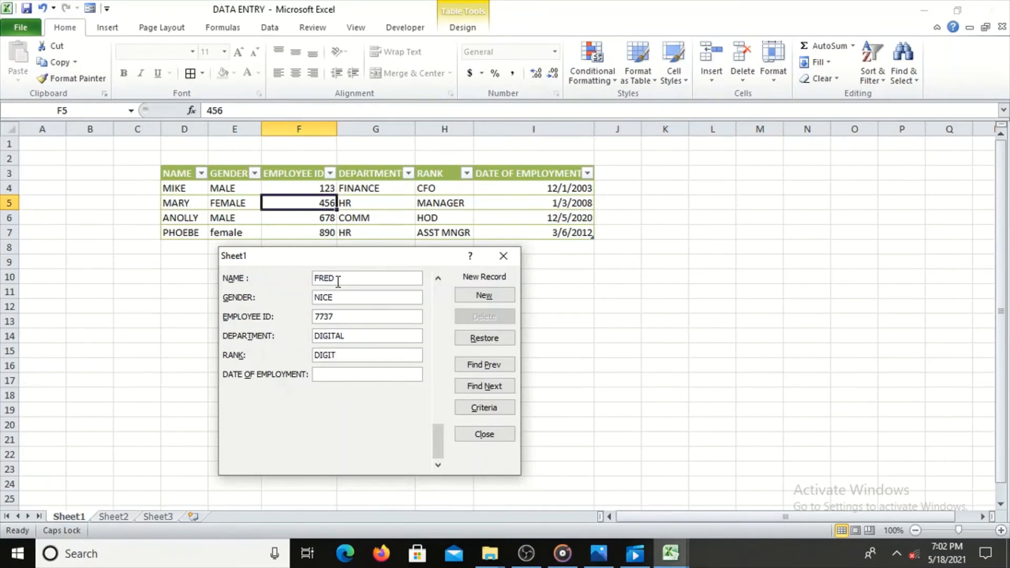
{"action": "type", "text": "AL CREATOR"}
Enter the employment date 1/1/2021 and add the record to the table
{"action": "key", "text": "Tab"}
{"action": "type", "text": "1/1/2021"}
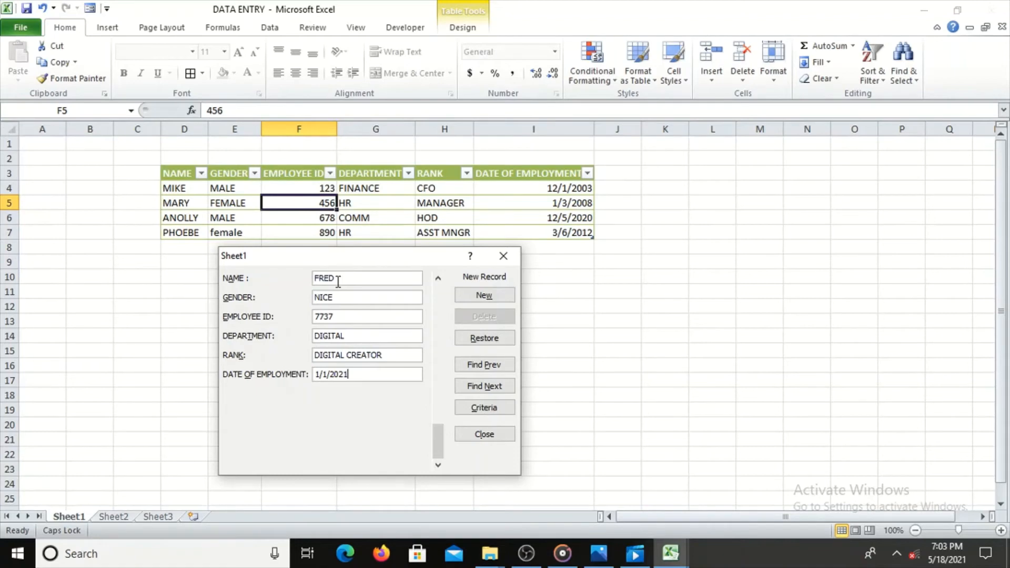
{"action": "key", "text": "Return"}
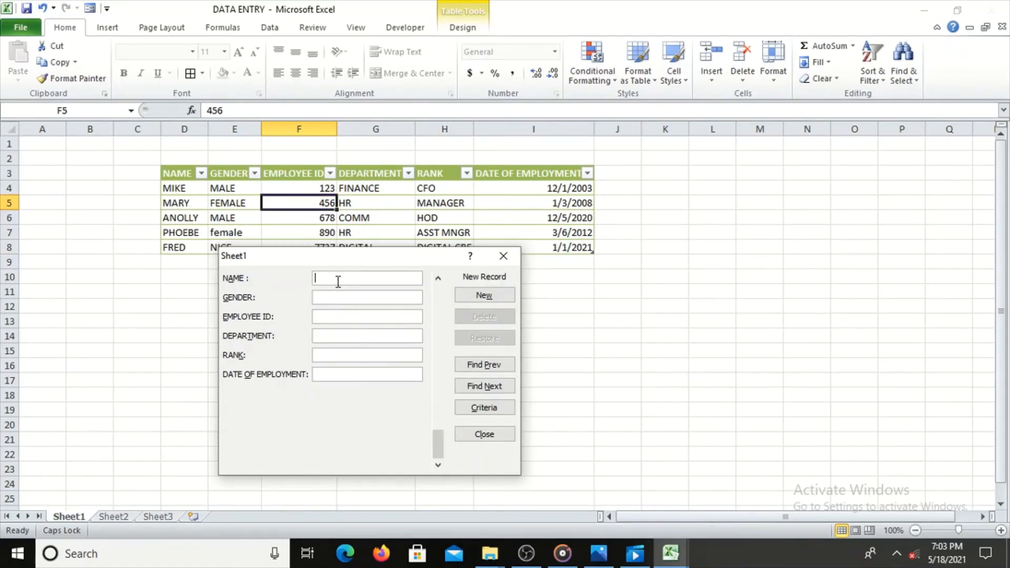
Move the data form clear of the table and step back and forward through its last two records
{"action": "left_click_drag", "start_coordinate": [349, 255], "coordinate": [748, 157]}
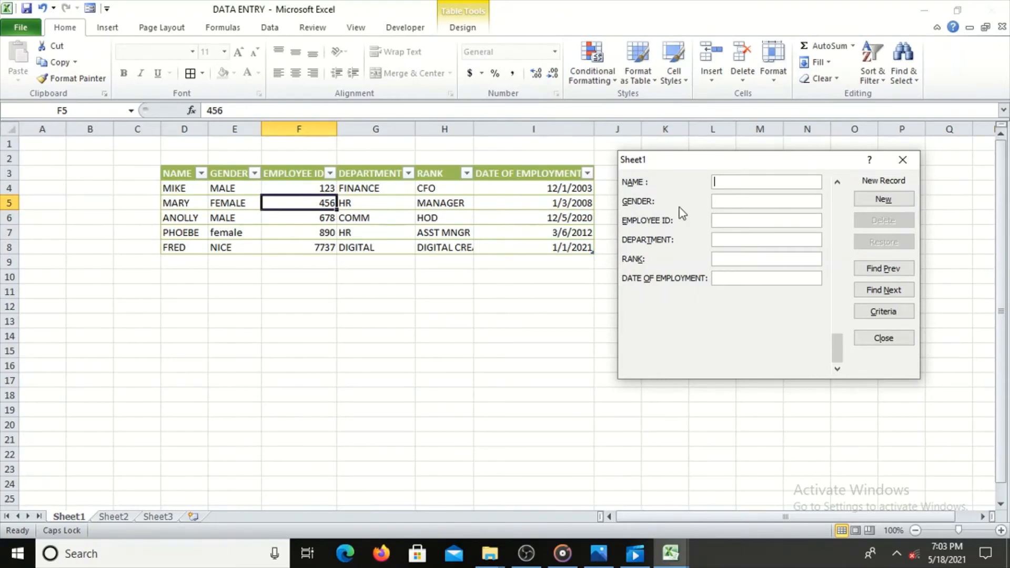
{"action": "left_click_drag", "start_coordinate": [699, 165], "coordinate": [615, 293]}
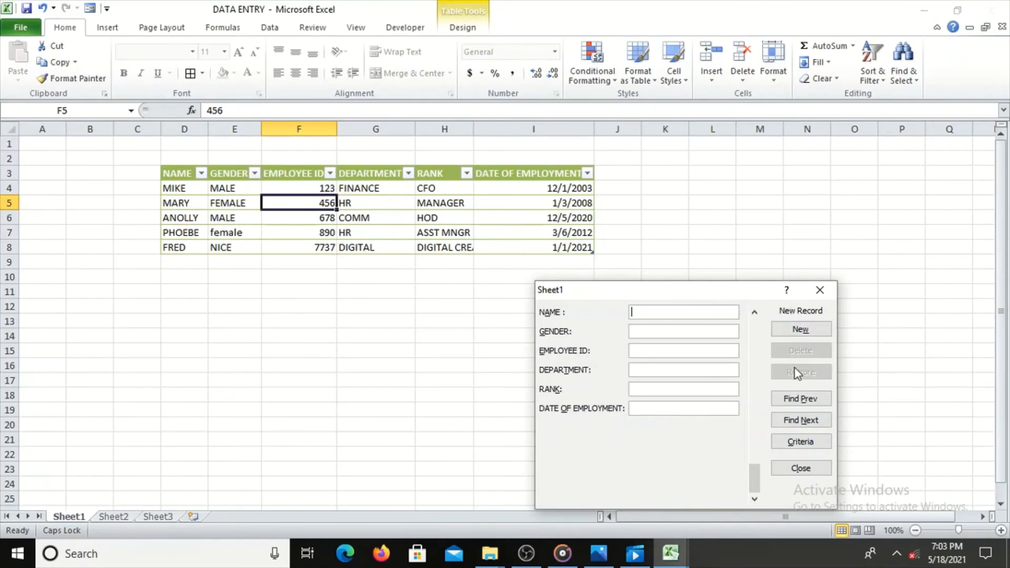
{"action": "left_click", "coordinate": [788, 399]}
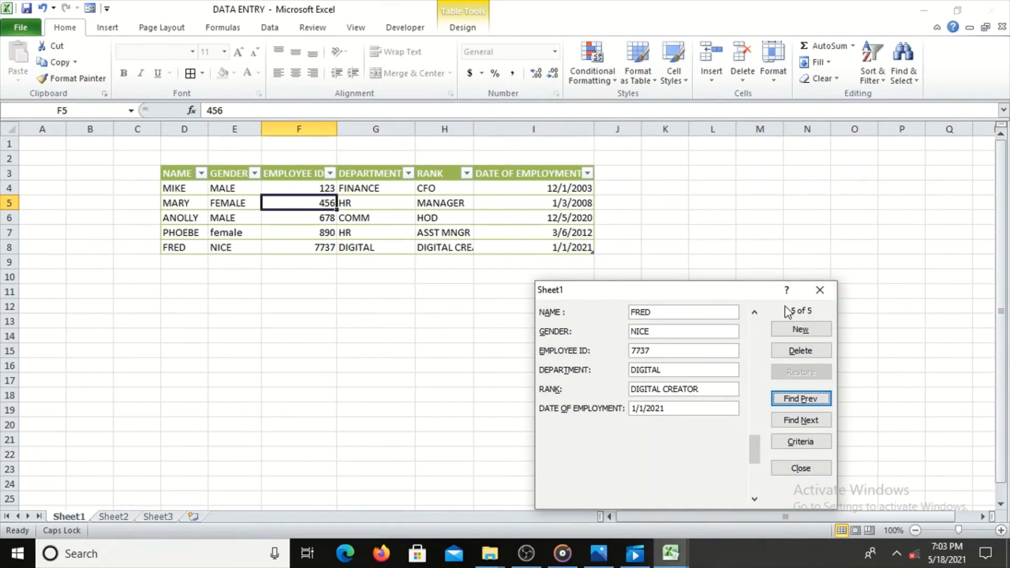
{"action": "left_click", "coordinate": [800, 399]}
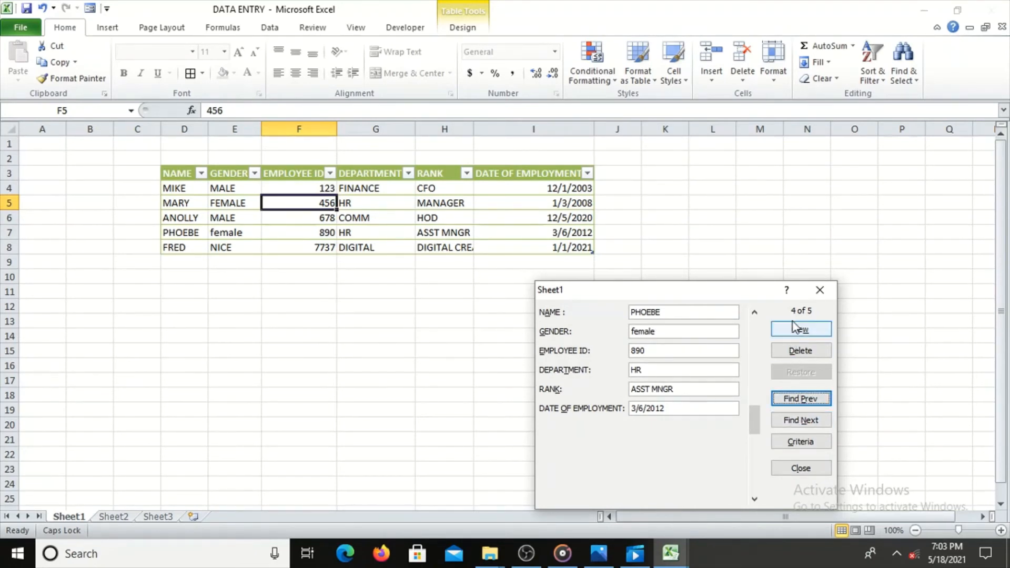
{"action": "left_click", "coordinate": [802, 420]}
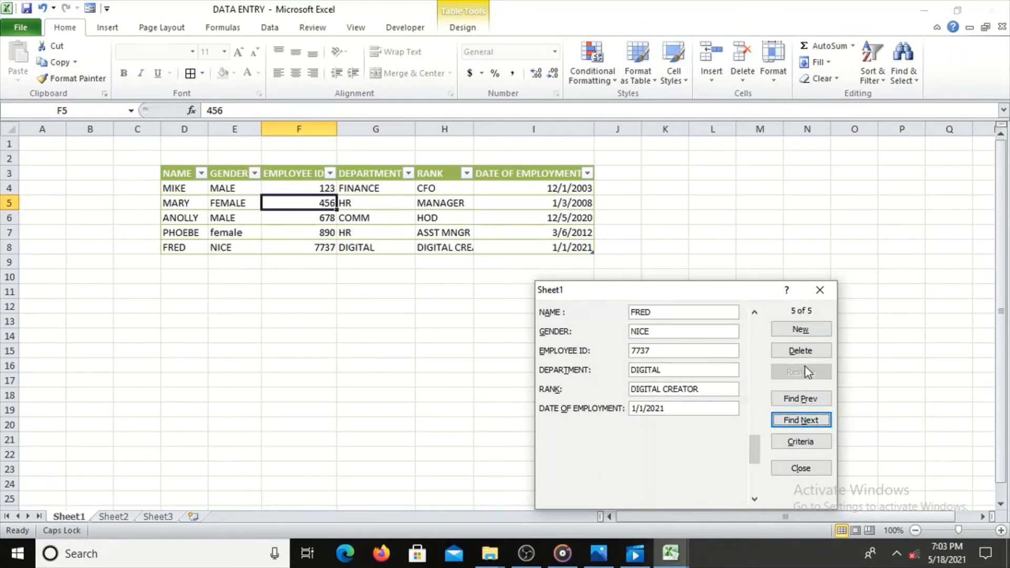
Enter the employee's name, gender MALE and the employee ID as search criteria, and return to the record view
{"action": "left_click", "coordinate": [802, 443]}
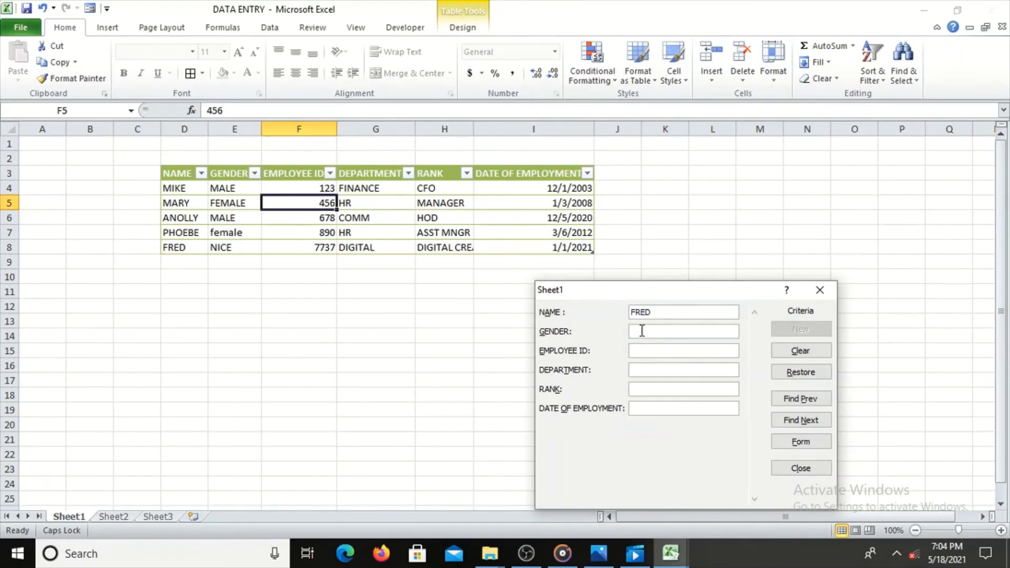
{"action": "type", "text": "MALE"}
{"action": "left_click", "coordinate": [653, 390]}
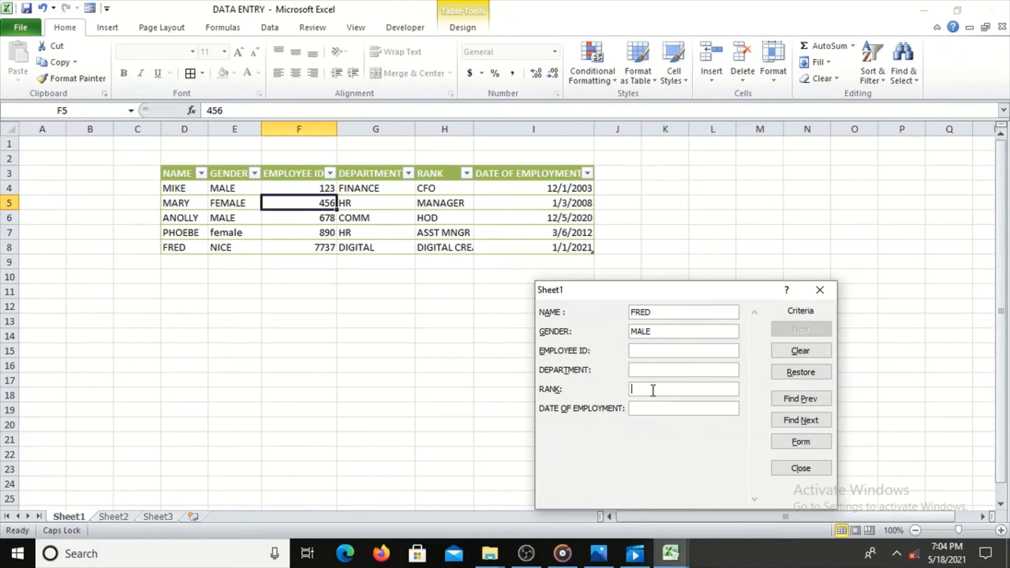
{"action": "left_click", "coordinate": [650, 351]}
{"action": "type", "text": "7737"}
{"action": "left_click", "coordinate": [804, 441]}
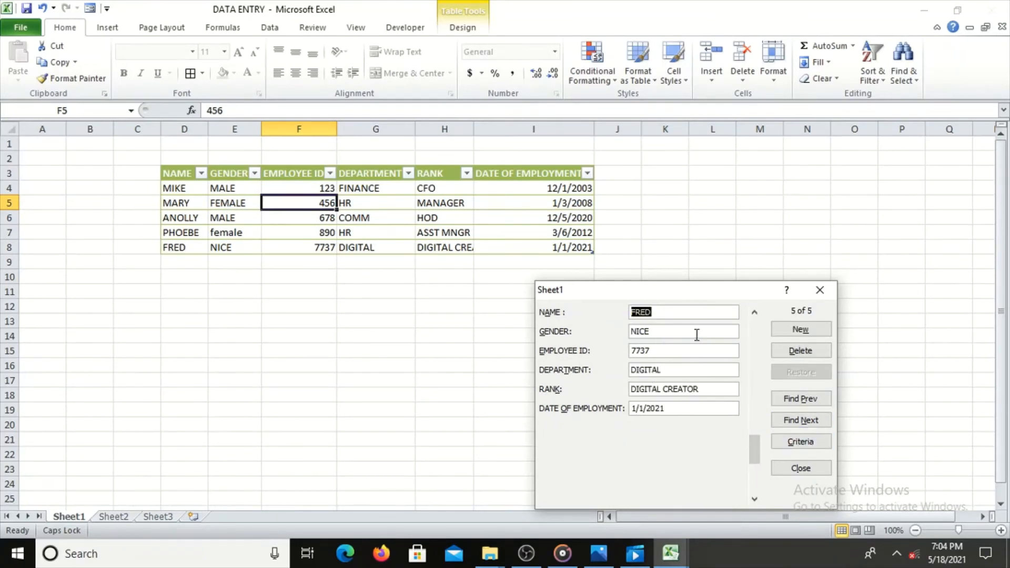
Clear the gender and employee ID from the search criteria, keeping the name, and return to the record view
{"action": "left_click", "coordinate": [801, 442]}
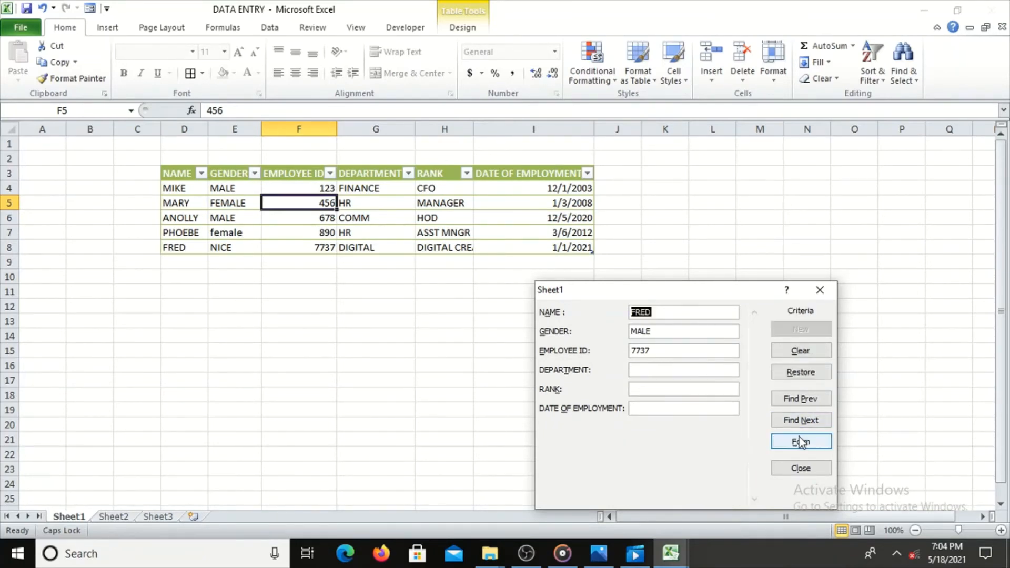
{"action": "left_click_drag", "start_coordinate": [663, 334], "coordinate": [635, 349]}
{"action": "key", "text": "BackSpace"}
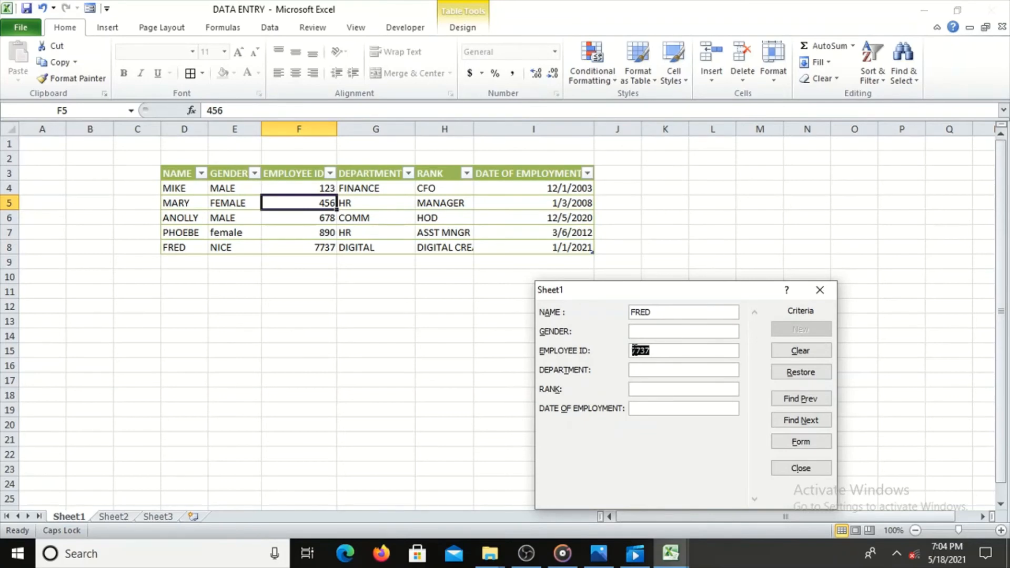
{"action": "key", "text": "BackSpace"}
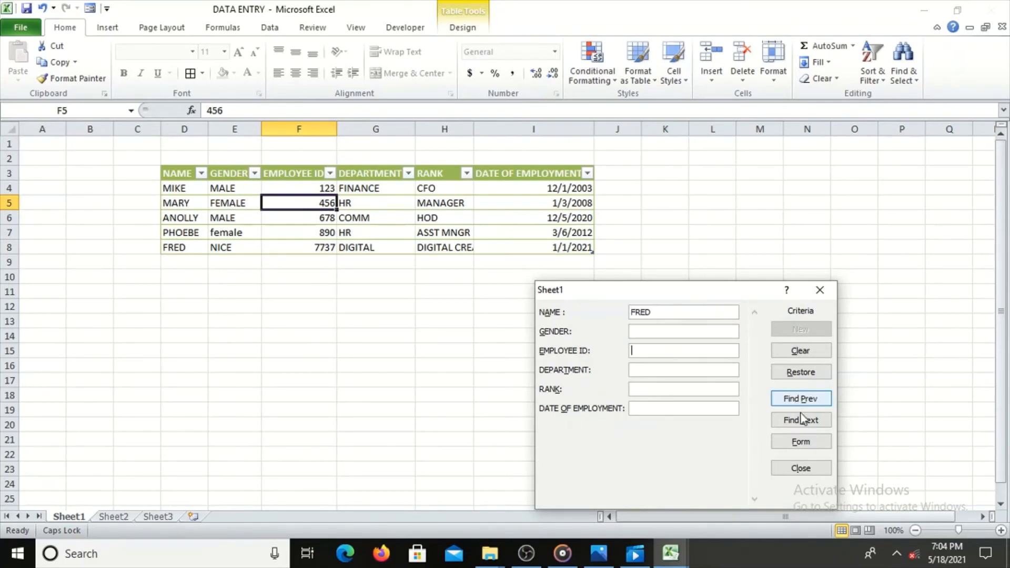
{"action": "left_click", "coordinate": [797, 442]}
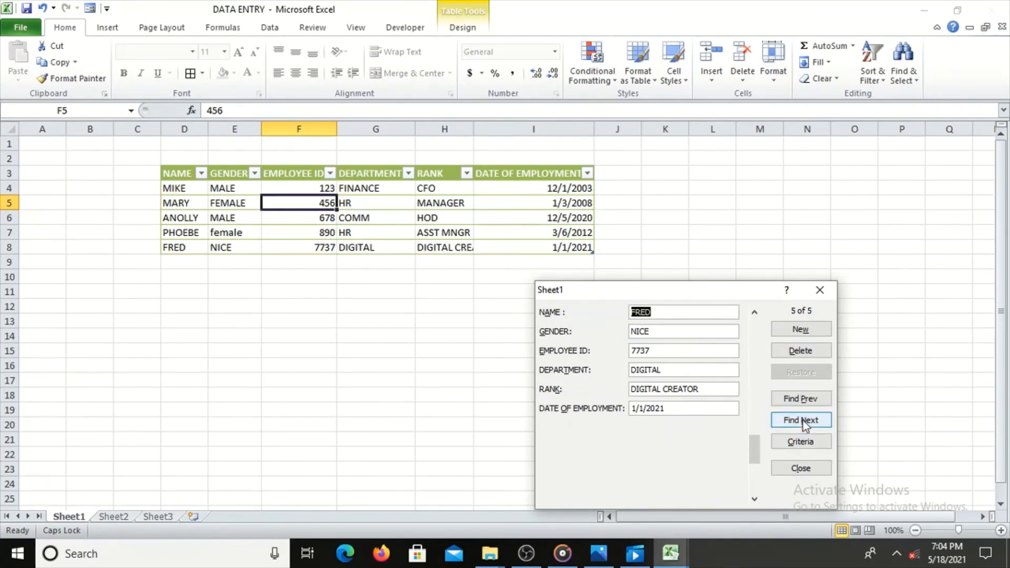
Change the displayed record's rank to YOUTUBER and restore the record's original values
{"action": "left_click", "coordinate": [666, 369]}
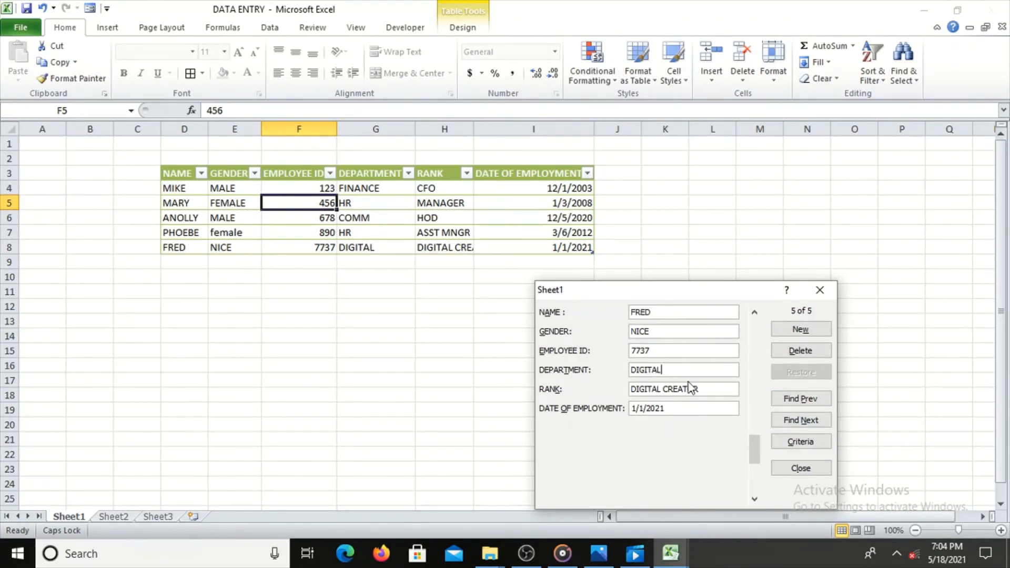
{"action": "left_click_drag", "start_coordinate": [703, 389], "coordinate": [633, 393]}
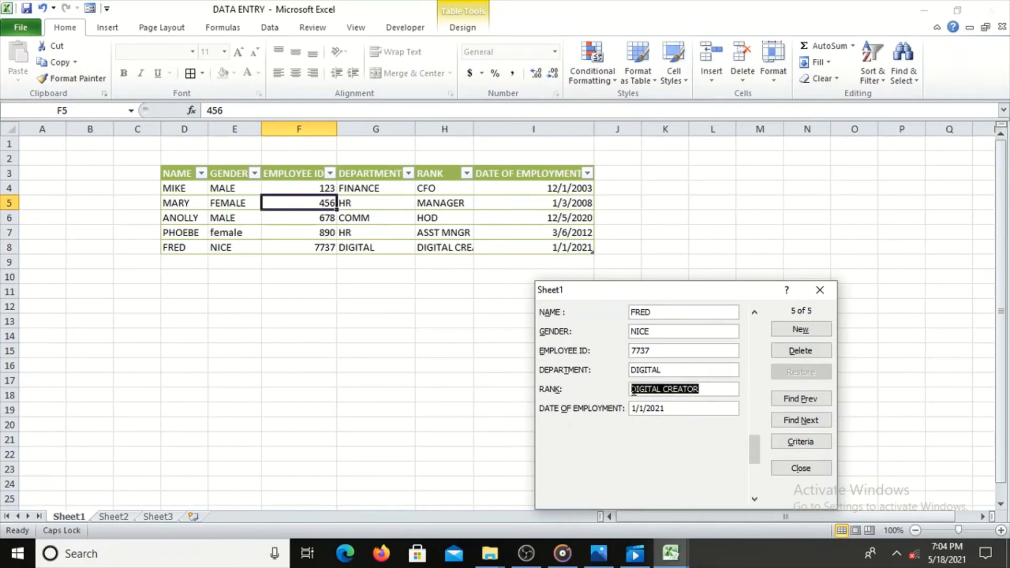
{"action": "type", "text": "YOUTU"}
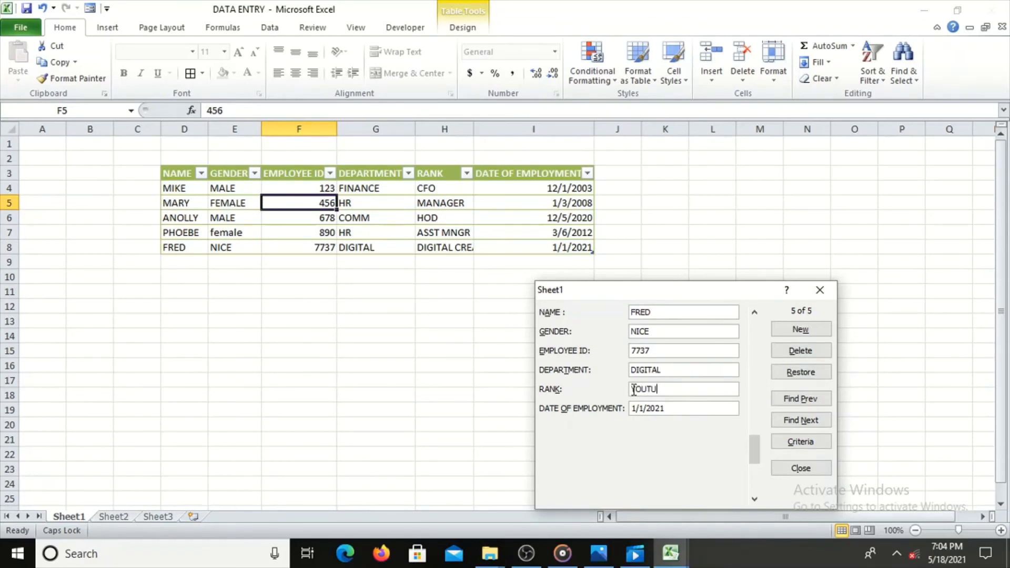
{"action": "type", "text": "BER"}
{"action": "left_click", "coordinate": [801, 371]}
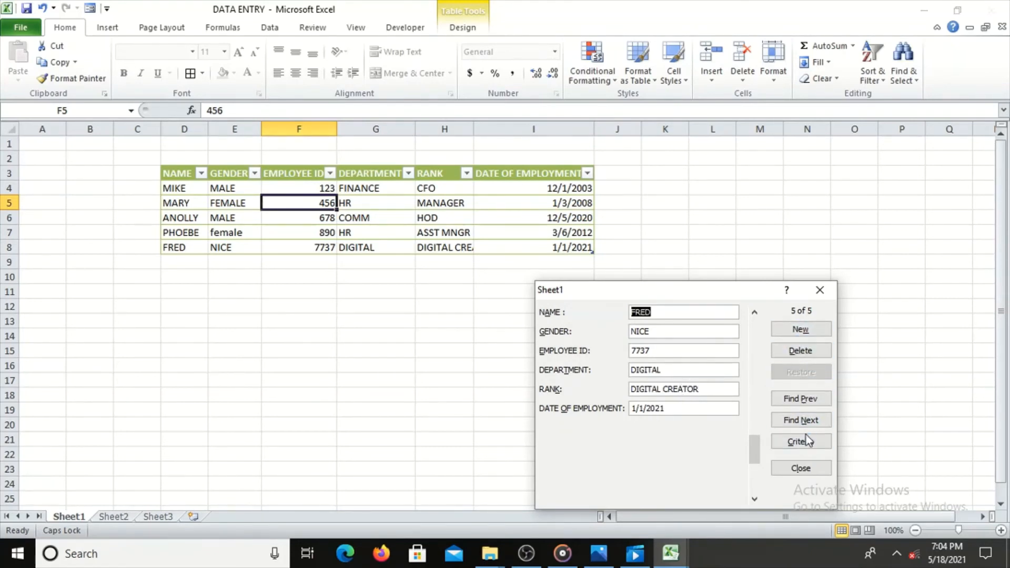
Permanently delete the displayed fifth record from the table
{"action": "left_click", "coordinate": [804, 353]}
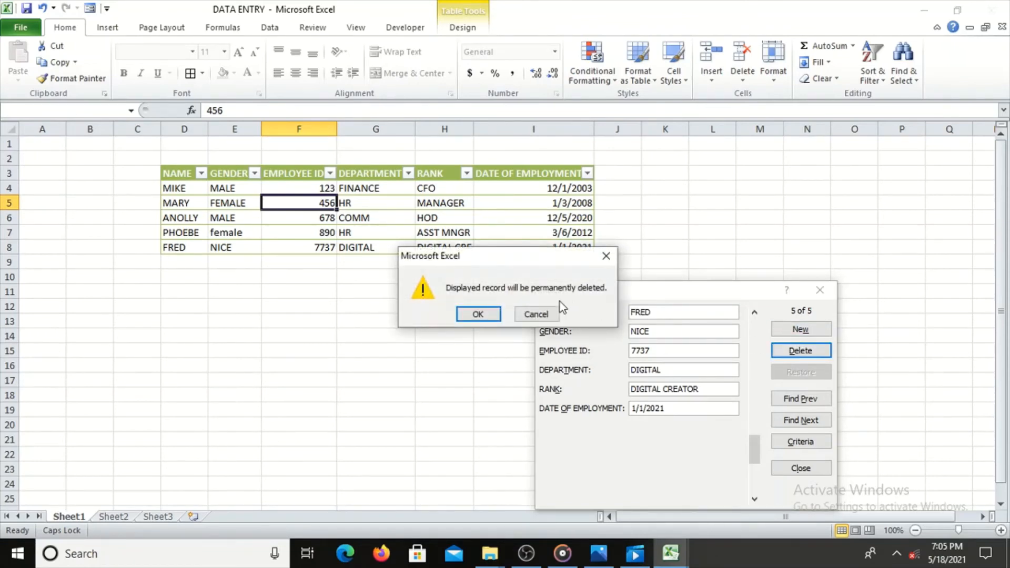
{"action": "left_click", "coordinate": [478, 315]}
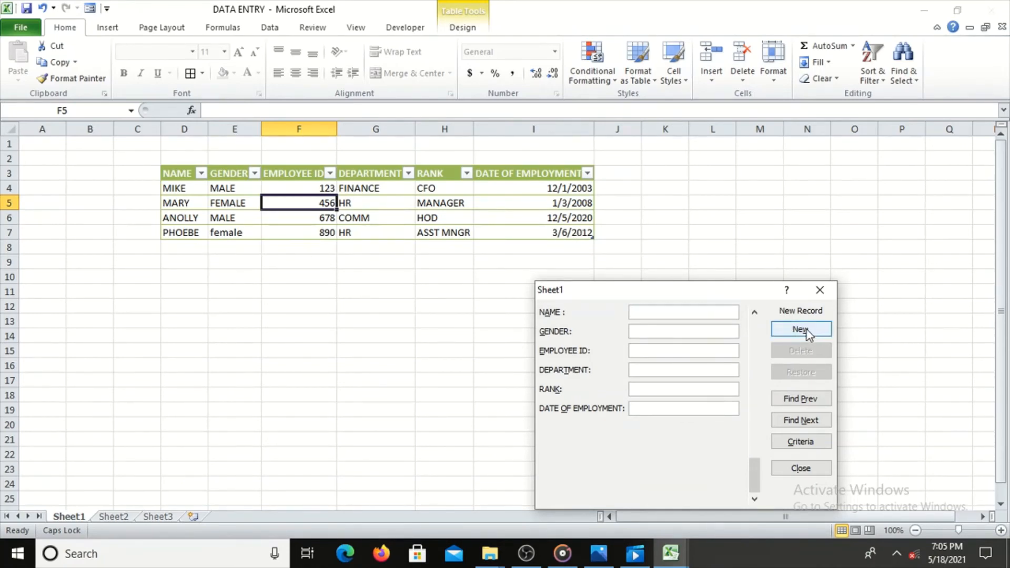
Fill in a new record with the employee's name, gender MALE and employee ID
{"action": "type", "text": "TOM"}
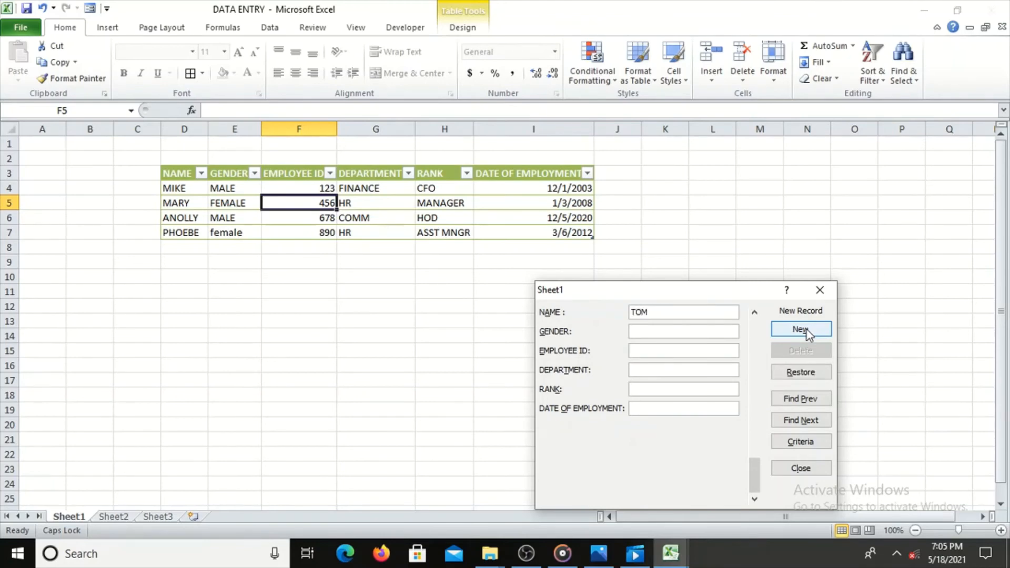
{"action": "key", "text": "Tab"}
{"action": "type", "text": "MALE"}
{"action": "key", "text": "Tab"}
{"action": "type", "text": "23098"}
Set the new record's department to HRM and rank to 2ND MANAGER
{"action": "type", "text": "H"}
{"action": "type", "text": "R"}
{"action": "type", "text": "M"}
{"action": "type", "text": "MNA"}
{"action": "key", "text": "BackSpace"}
{"action": "key", "text": "BackSpace"}
{"action": "key", "text": "BackSpace"}
{"action": "type", "text": "2ND MANAGER"}
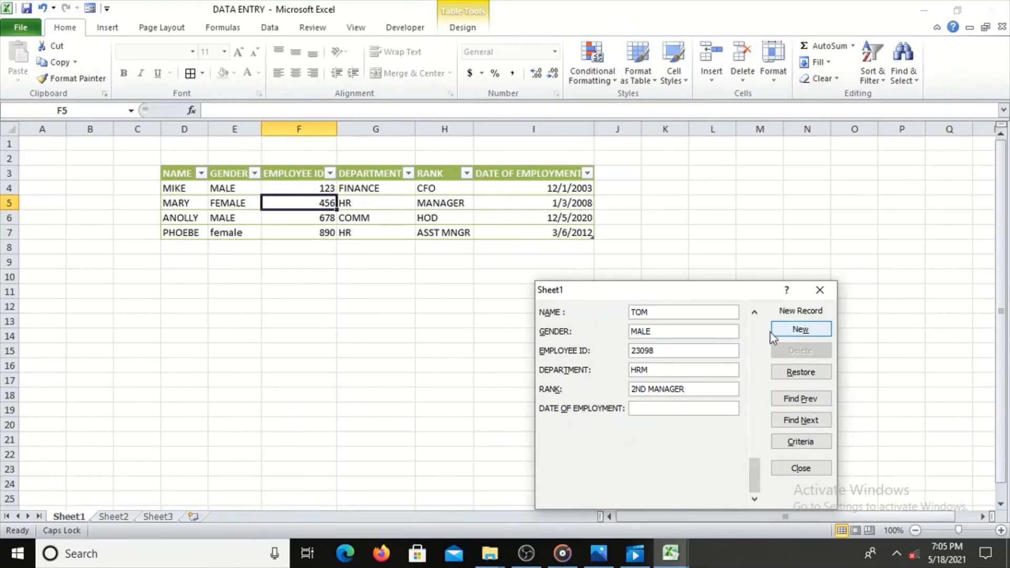
Enter 31/3/2012 as the new record's date of employment
{"action": "key", "text": "Tab"}
{"action": "type", "text": "32"}
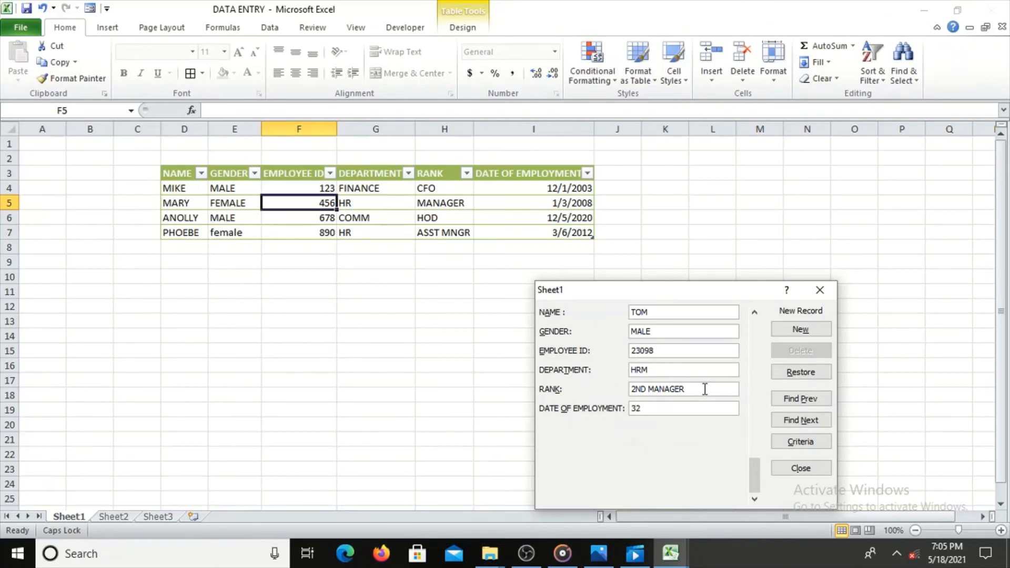
{"action": "key", "text": "BackSpace"}
{"action": "type", "text": "1/3/20121"}
{"action": "key", "text": "BackSpace"}
Replace the new record's rank with CLEANER and add the record to the table
{"action": "left_click_drag", "start_coordinate": [693, 389], "coordinate": [631, 390]}
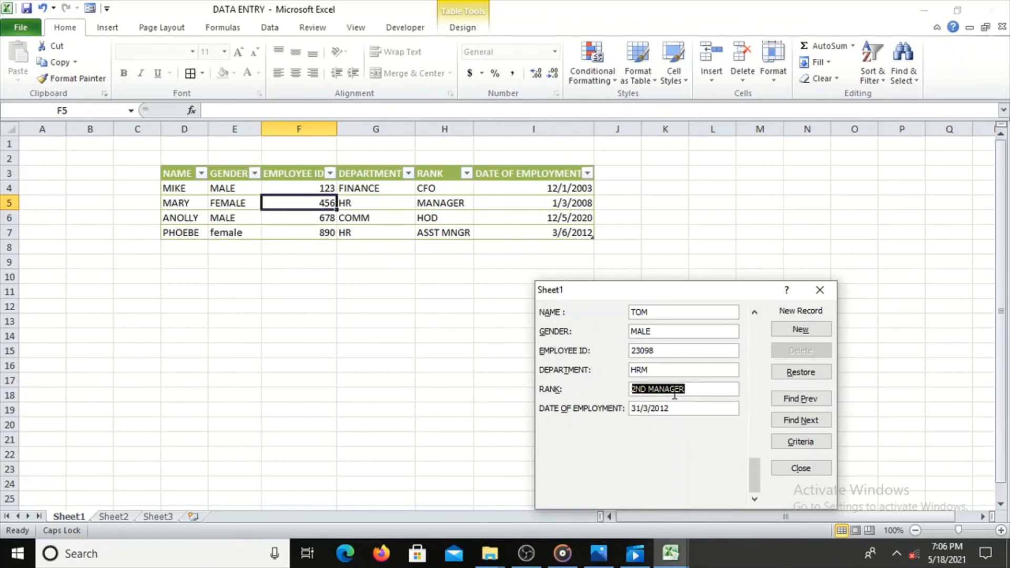
{"action": "type", "text": "CLEANER"}
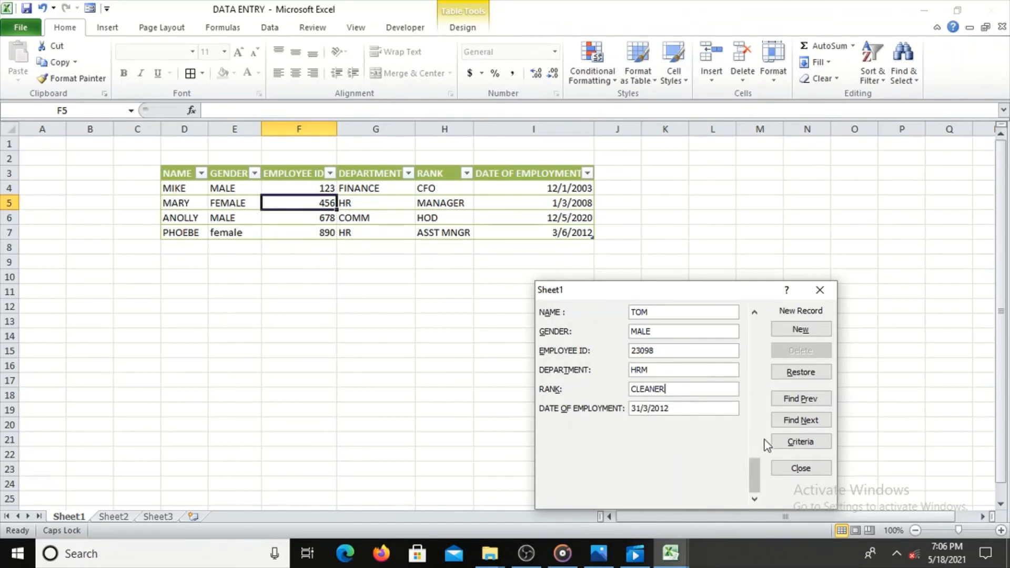
{"action": "key", "text": "Return"}
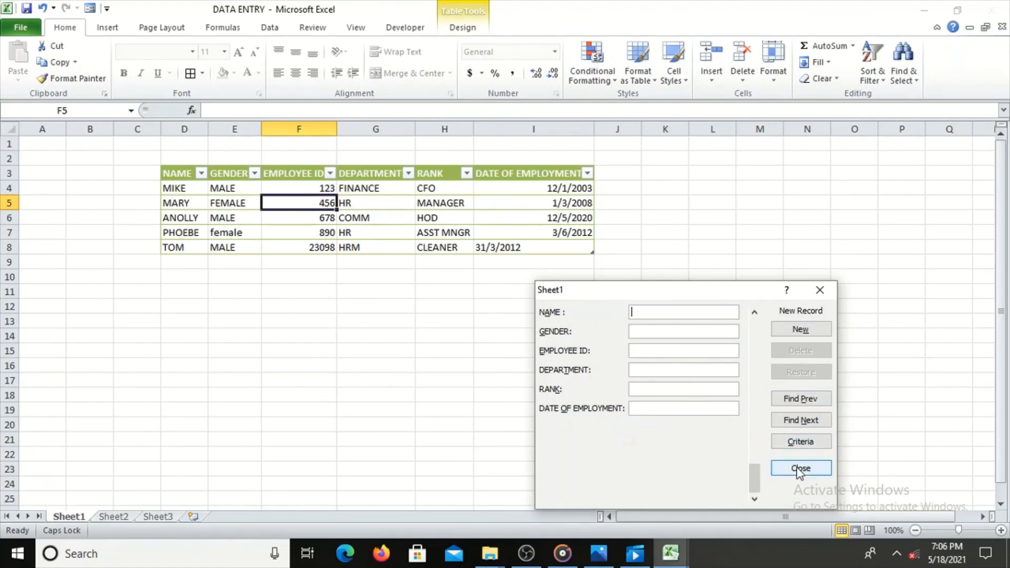
Browse the records in the data form up to the first and back down past the last, and close the form
{"action": "left_click_drag", "start_coordinate": [756, 486], "coordinate": [758, 396]}
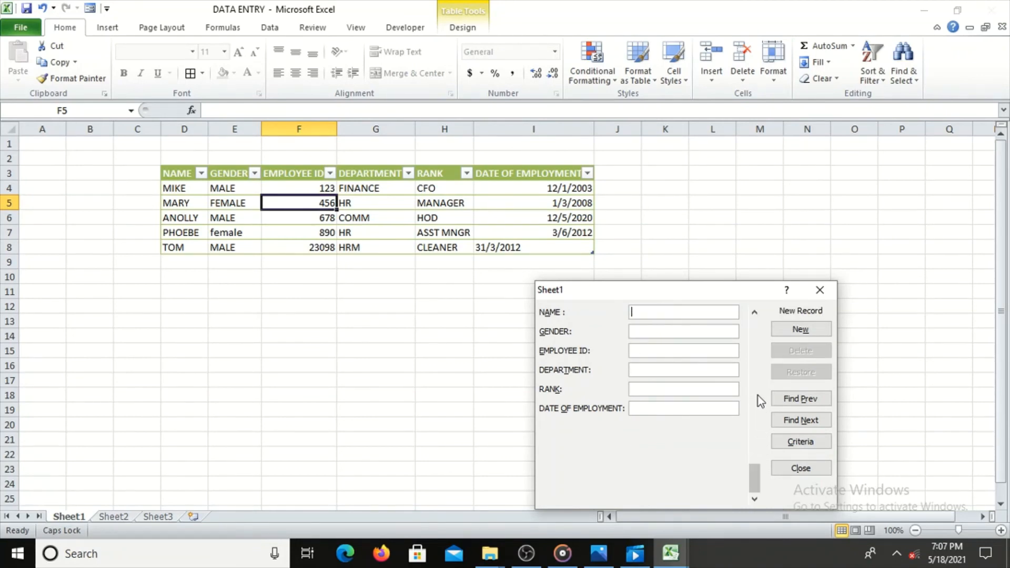
{"action": "left_click", "coordinate": [756, 312]}
{"action": "left_click", "coordinate": [755, 312]}
{"action": "left_click", "coordinate": [755, 312]}
{"action": "left_click", "coordinate": [756, 312]}
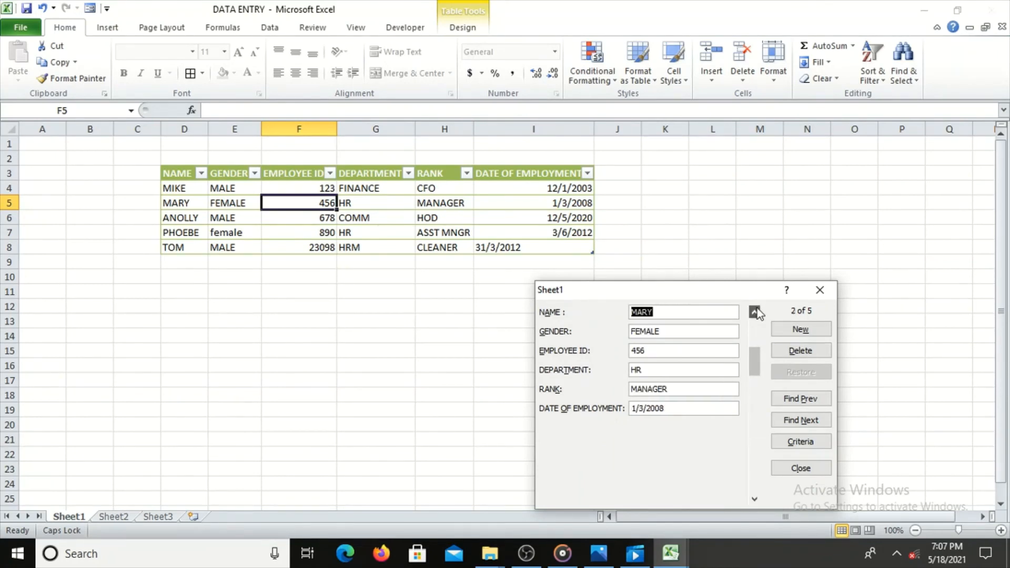
{"action": "left_click", "coordinate": [756, 311]}
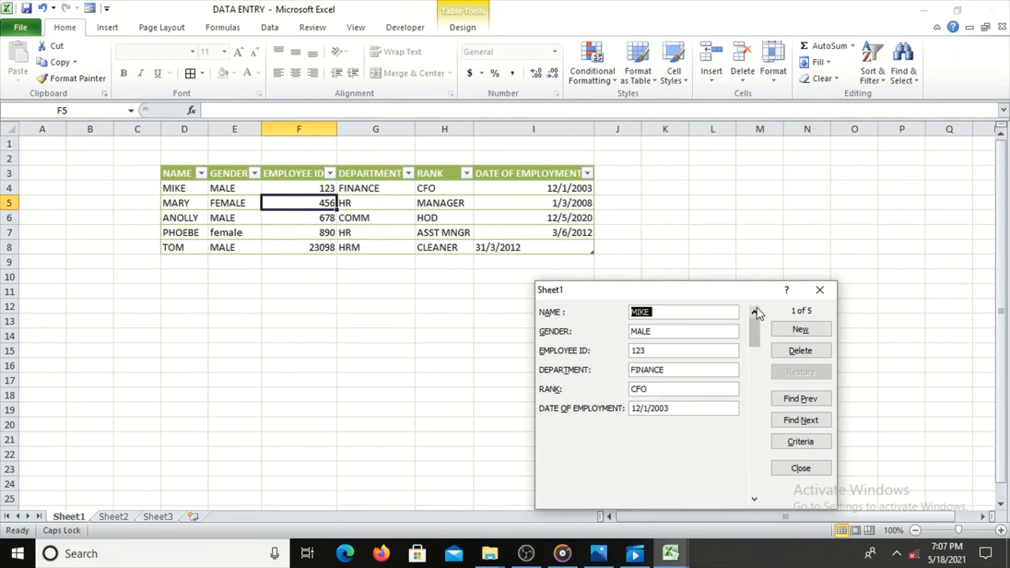
{"action": "left_click", "coordinate": [756, 500]}
{"action": "left_click", "coordinate": [756, 500]}
{"action": "left_click", "coordinate": [756, 500]}
{"action": "left_click", "coordinate": [756, 500]}
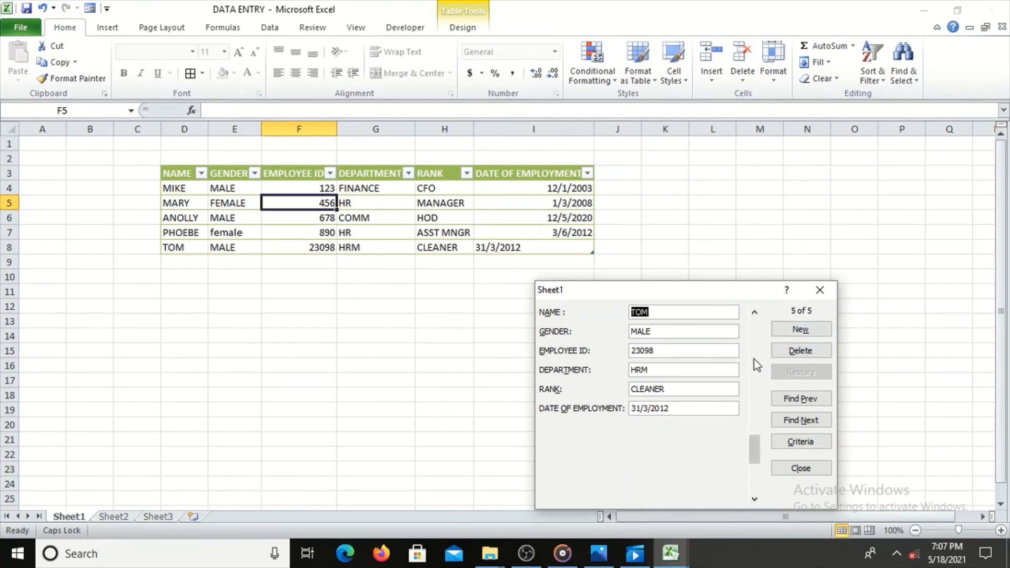
{"action": "left_click", "coordinate": [756, 478]}
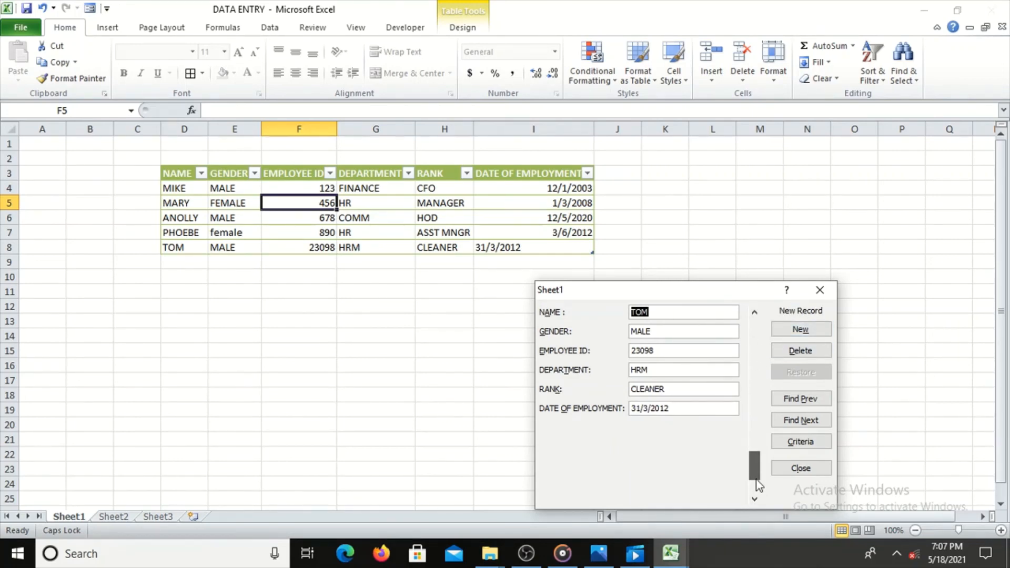
{"action": "left_click", "coordinate": [801, 466]}
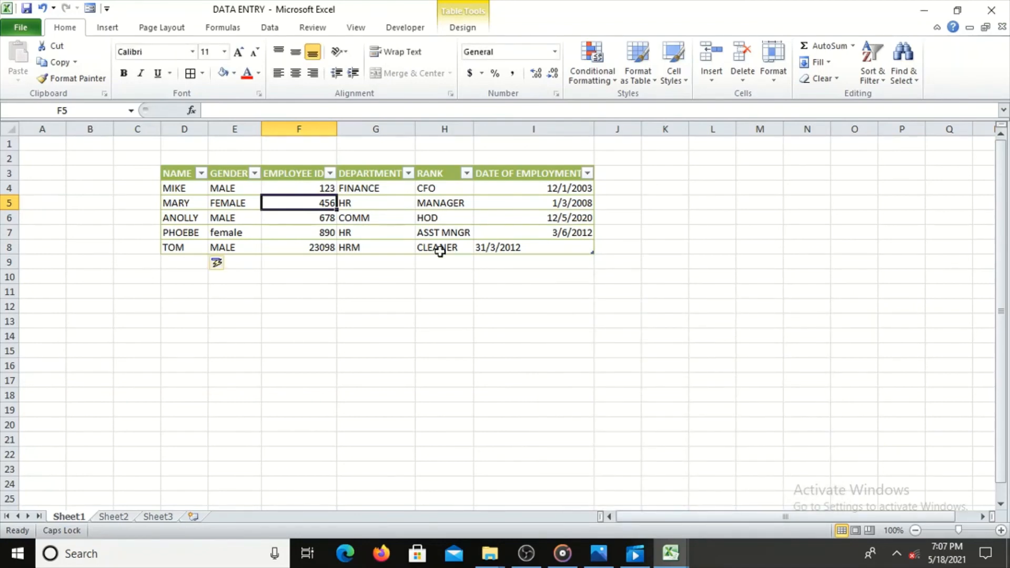
{"action": "left_click", "coordinate": [218, 263]}
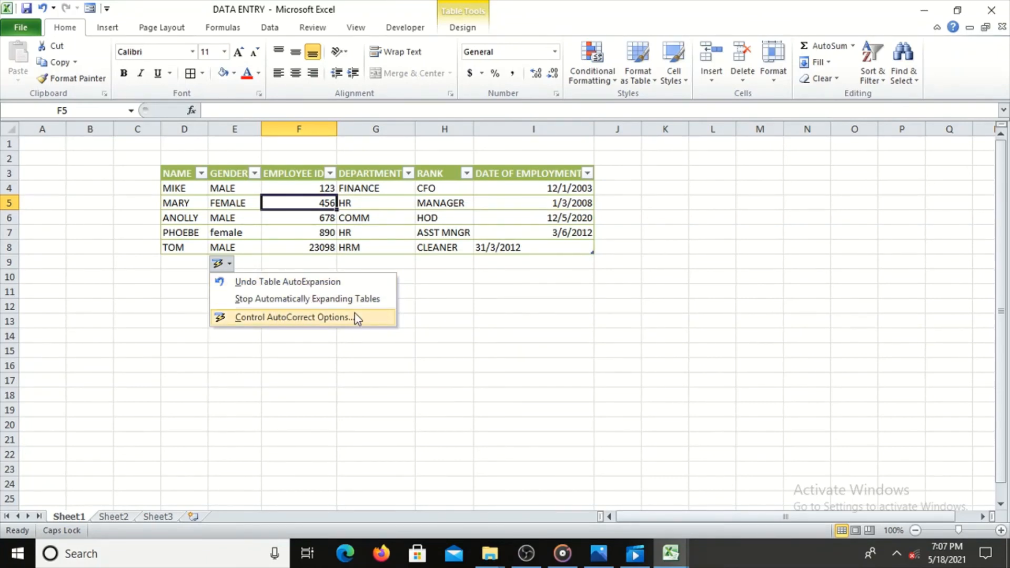
{"action": "left_click", "coordinate": [516, 320]}
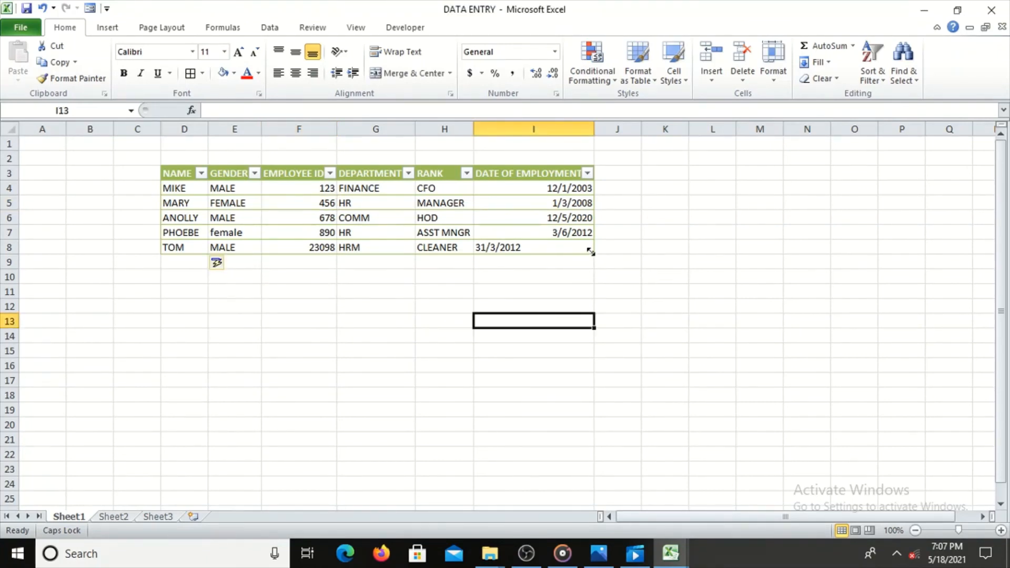
Extend the table's range down to row 20 and shrink it back to row 8
{"action": "left_click_drag", "start_coordinate": [590, 253], "coordinate": [603, 432]}
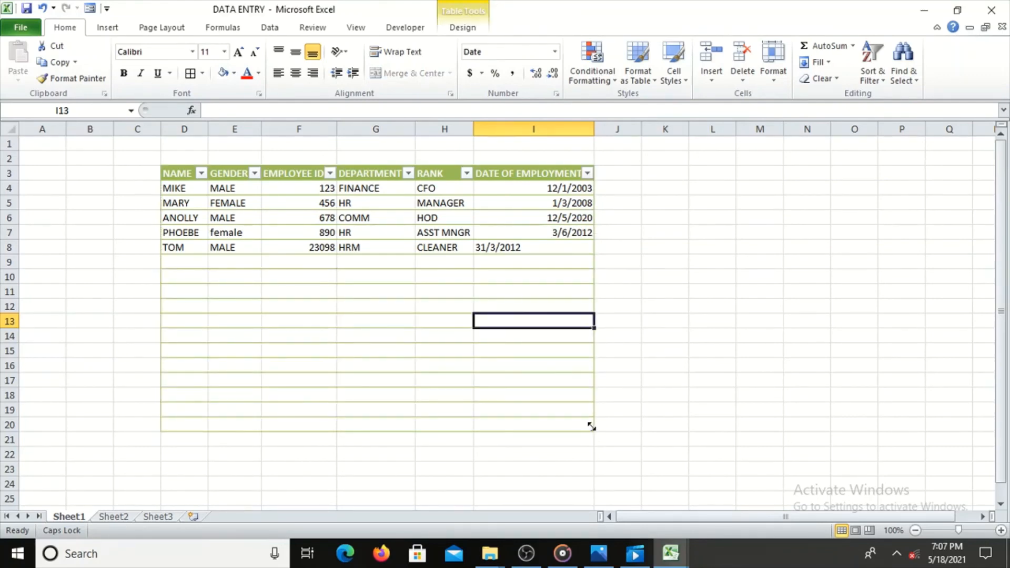
{"action": "mouse_move", "coordinate": [592, 427]}
{"action": "left_mouse_down"}
{"action": "mouse_move", "coordinate": [578, 349]}
{"action": "mouse_move", "coordinate": [582, 261]}
{"action": "mouse_move", "coordinate": [591, 262]}
{"action": "left_mouse_up"}
{"action": "left_click", "coordinate": [658, 304]}
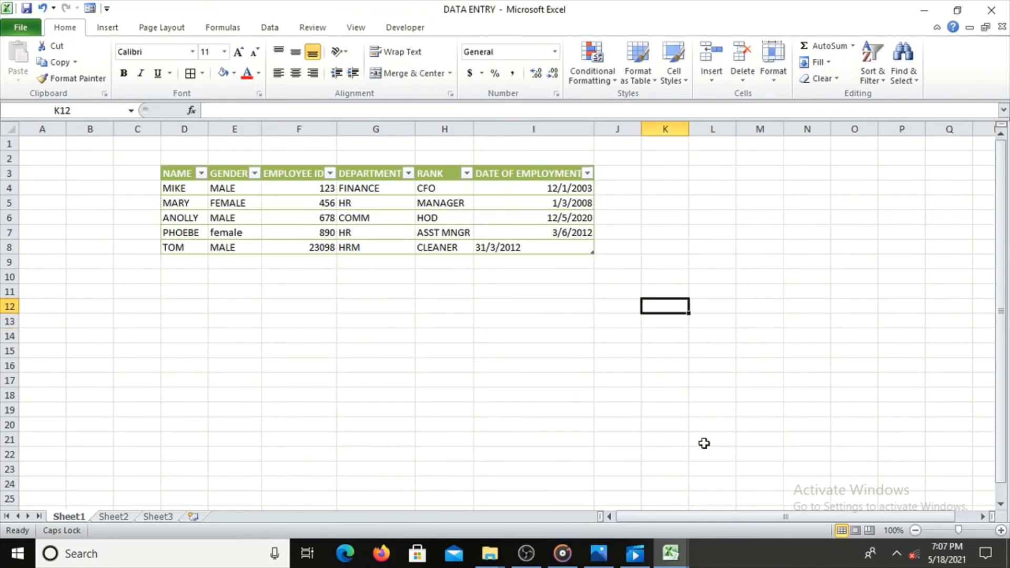